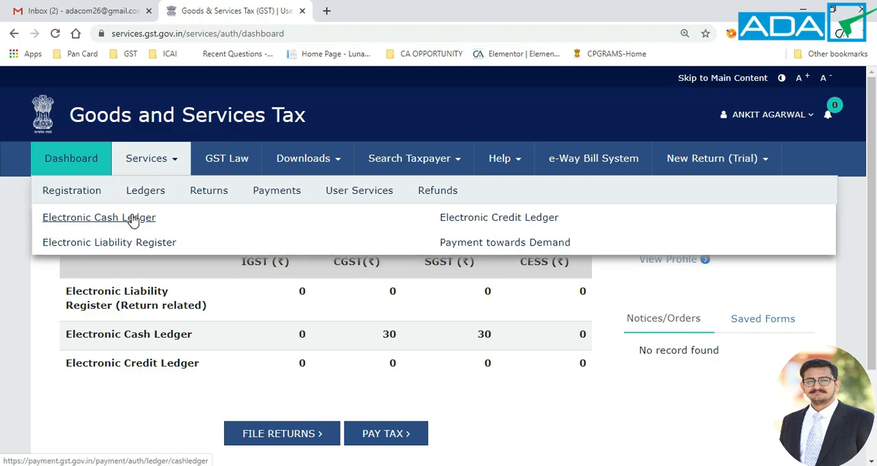
# Step: Open the Electronic Cash Ledger's GST PMT-09 form for transfer of amount and go to its Add record section
pyautogui.click(134, 217)
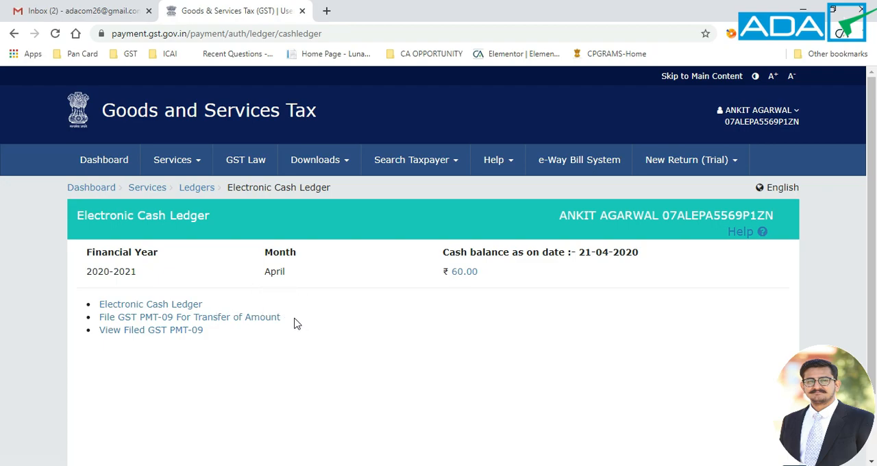
pyautogui.click(223, 321)
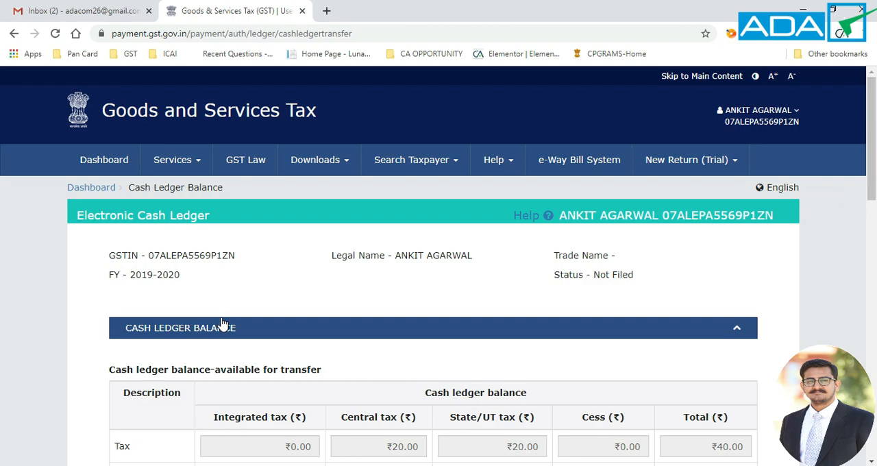
pyautogui.scroll(-2, 222, 322)
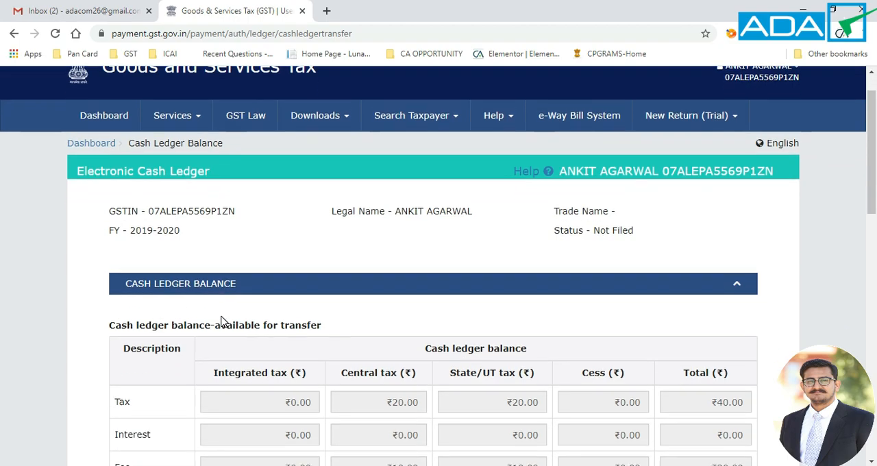
pyautogui.scroll(-1, 222, 322)
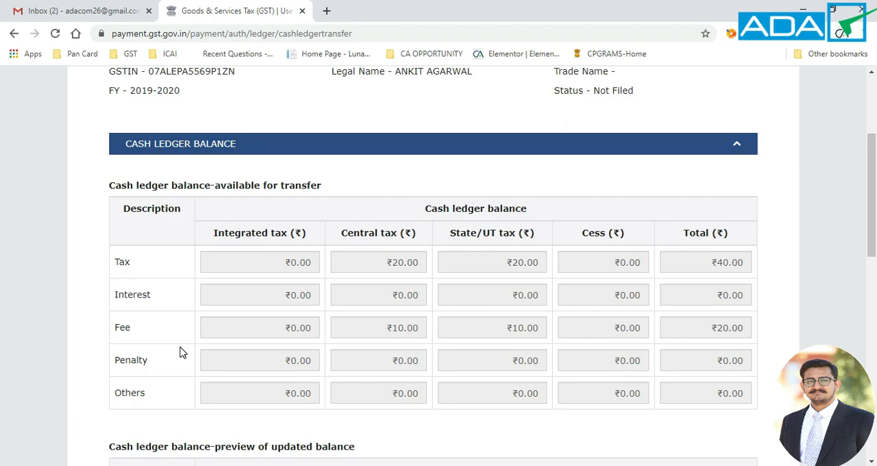
pyautogui.scroll(-3, 180, 352)
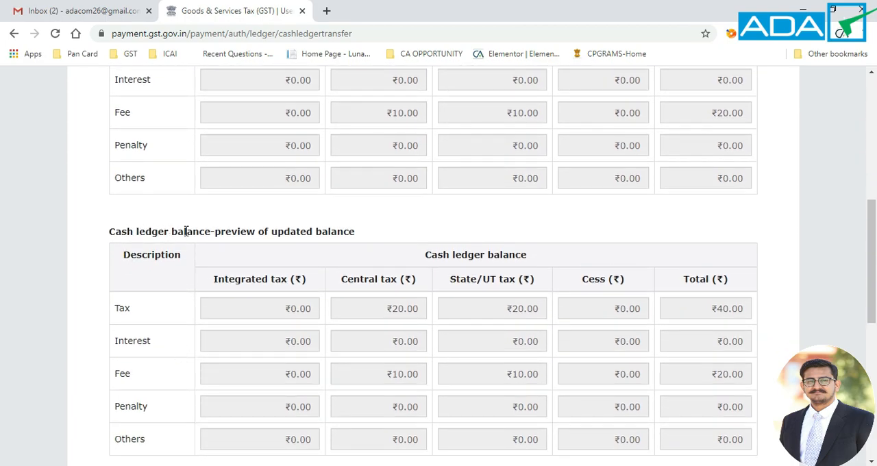
pyautogui.scroll(-2, 318, 242)
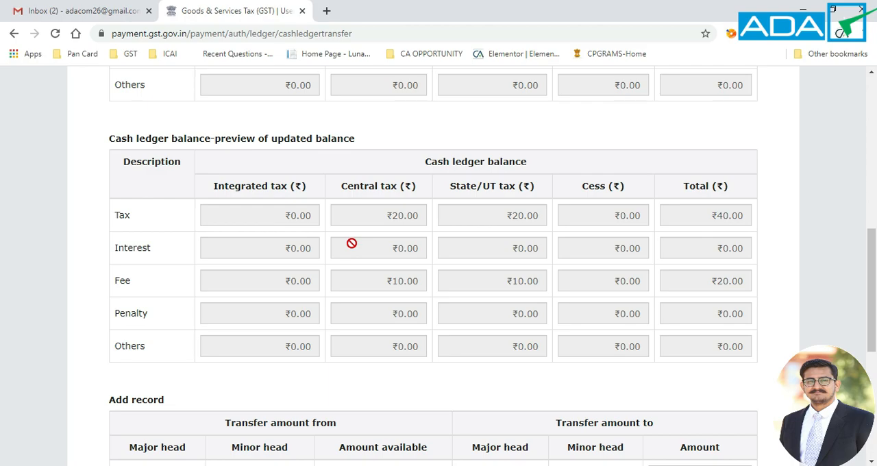
pyautogui.scroll(-3, 351, 243)
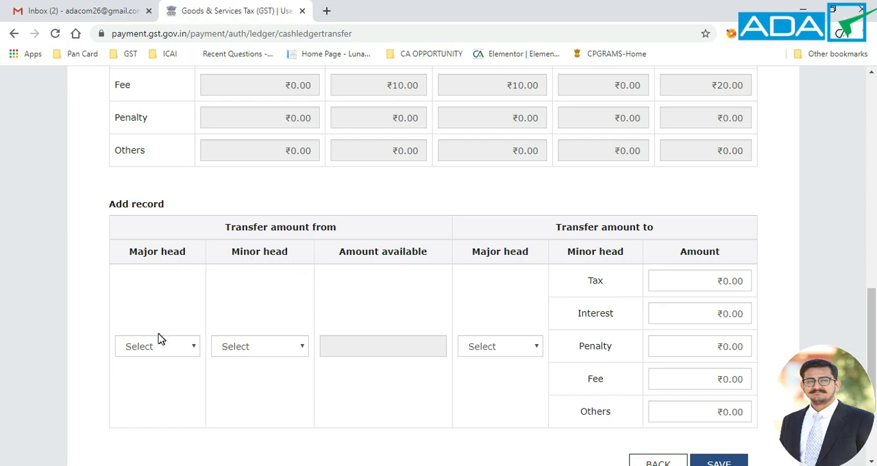
pyautogui.click(175, 357)
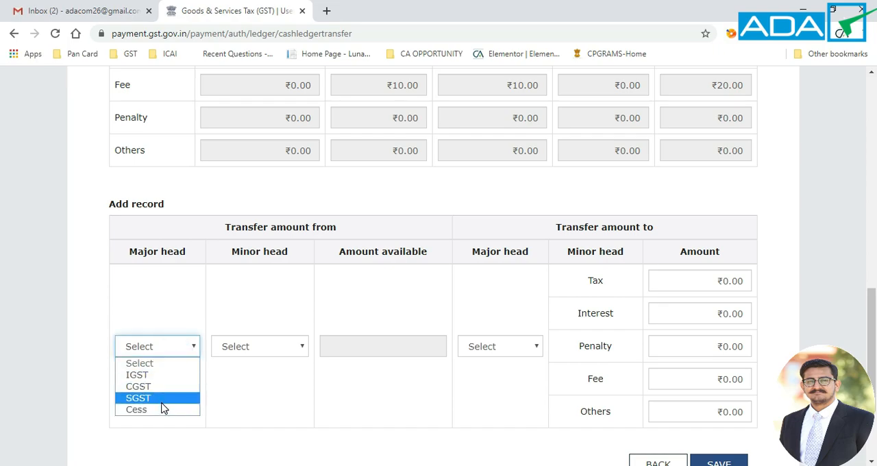
pyautogui.click(264, 352)
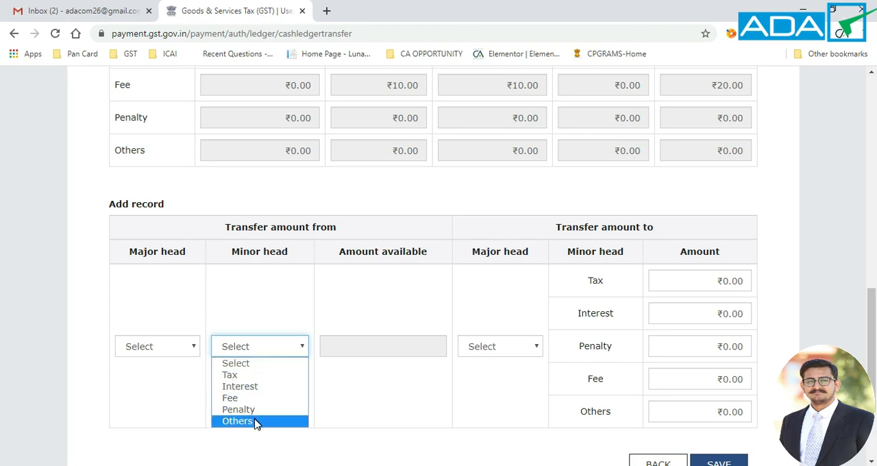
pyautogui.click(328, 409)
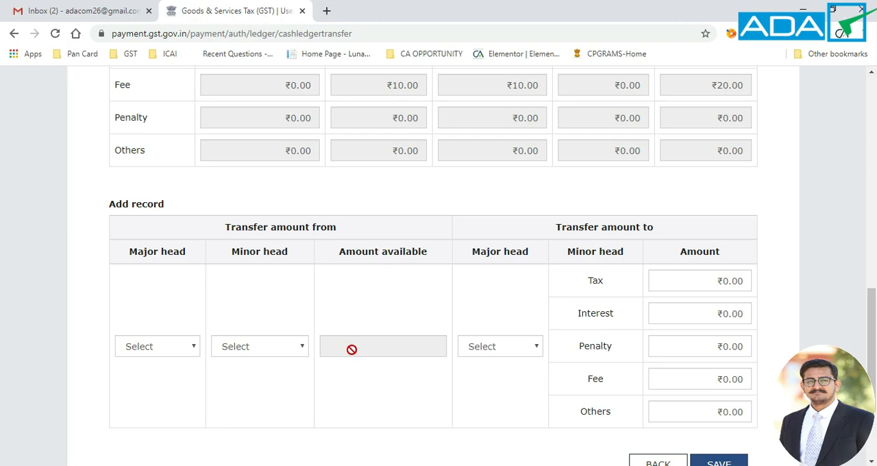
# Step: Set the new record to transfer from major head CGST, minor head Tax, to major head SGST
pyautogui.click(147, 346)
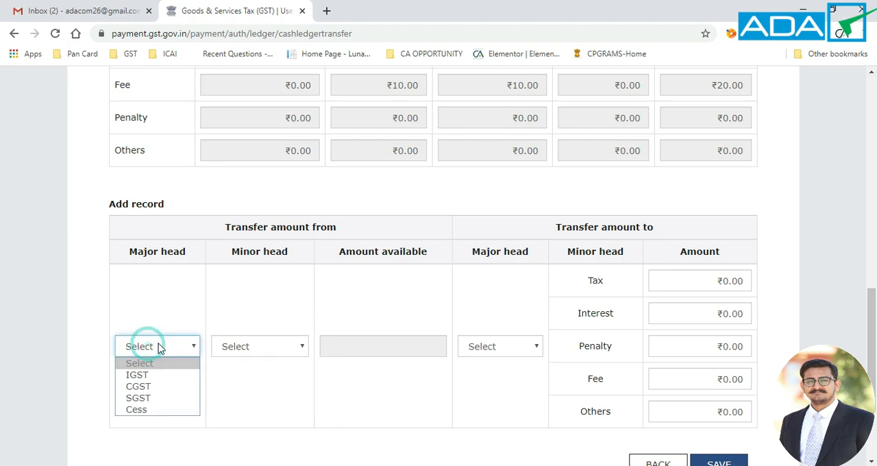
pyautogui.click(152, 388)
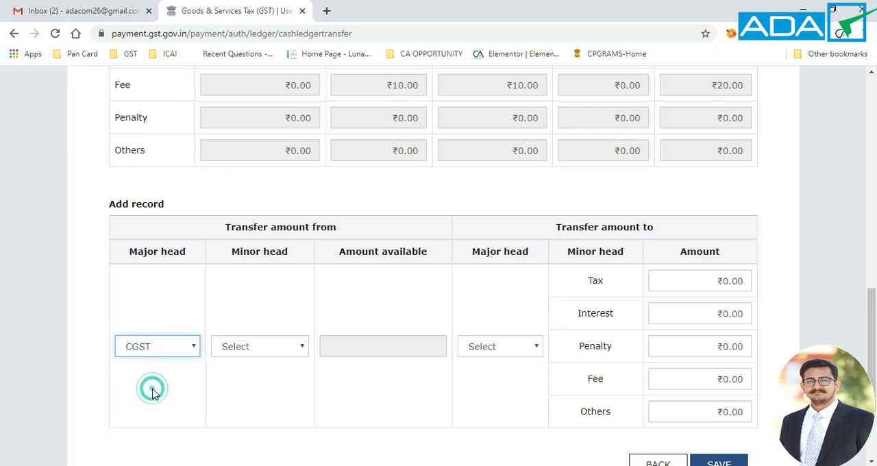
pyautogui.click(250, 344)
pyautogui.click(243, 377)
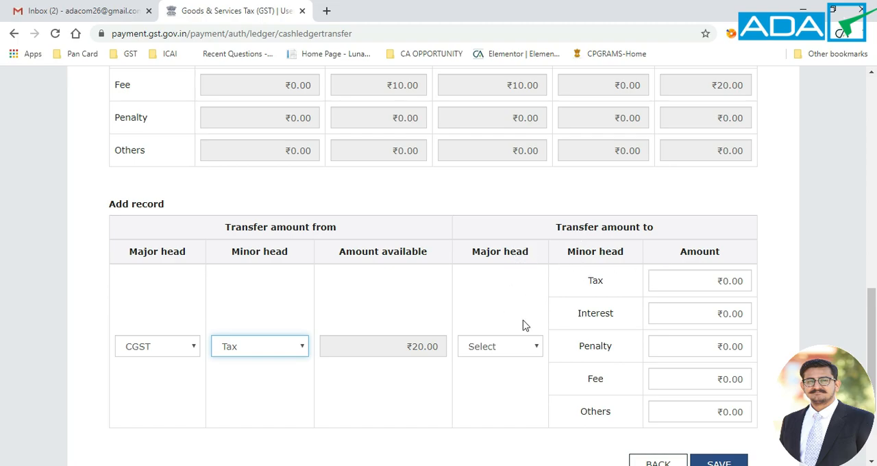
pyautogui.click(517, 346)
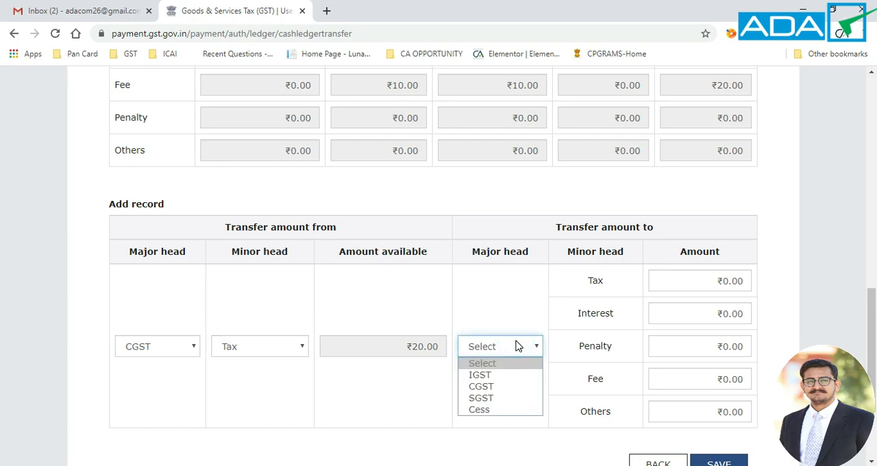
pyautogui.click(484, 398)
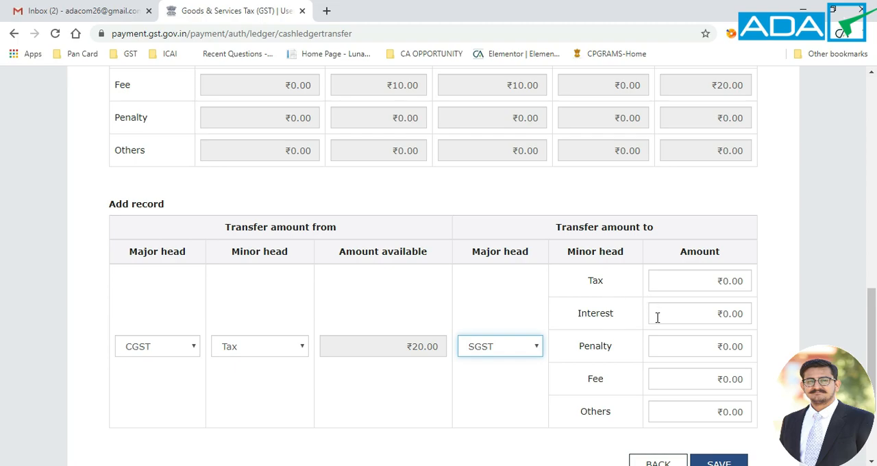
# Step: Enter 10 as the amount transferred to the Tax minor head, save the record and confirm the transfer
pyautogui.scroll(-1, 700, 398)
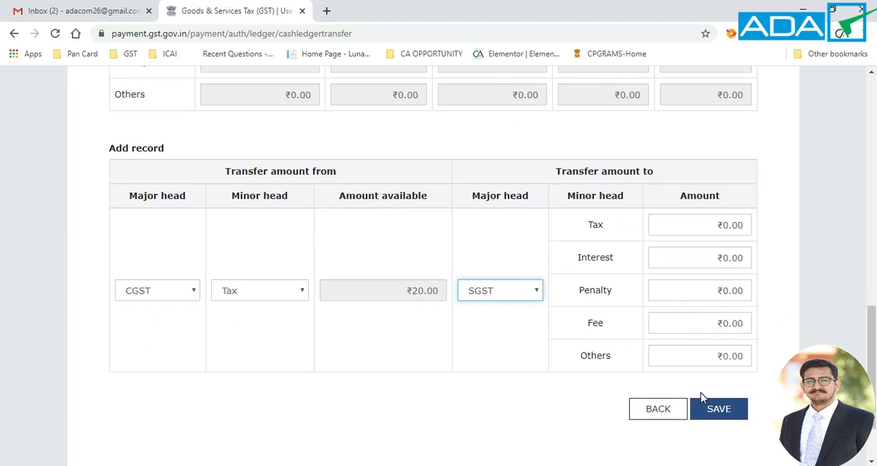
pyautogui.click(691, 220)
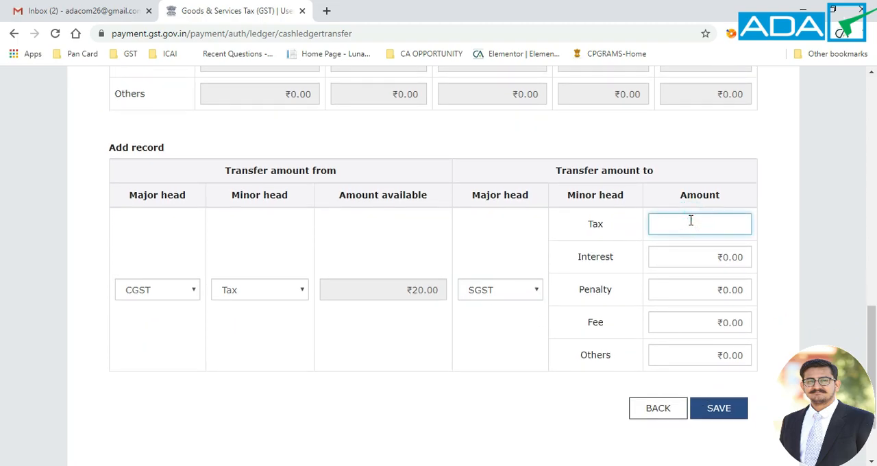
pyautogui.write('20')
pyautogui.press('BackSpace')
pyautogui.press('BackSpace')
pyautogui.write('10')
pyautogui.click(631, 243)
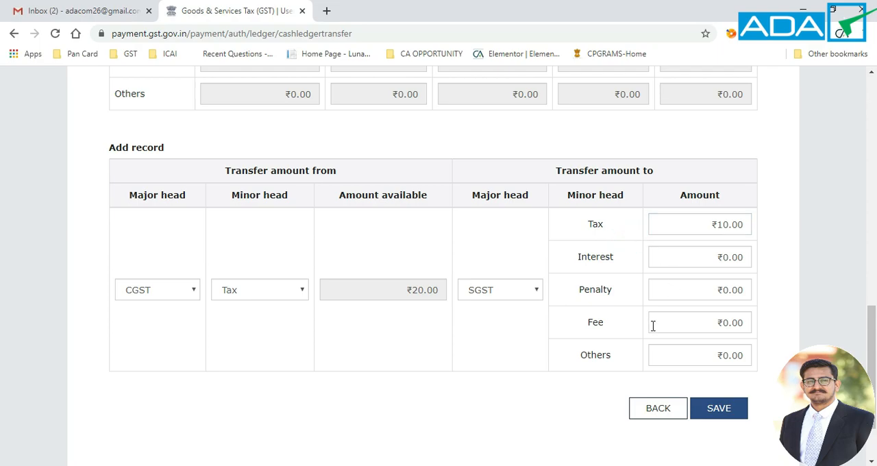
pyautogui.click(719, 408)
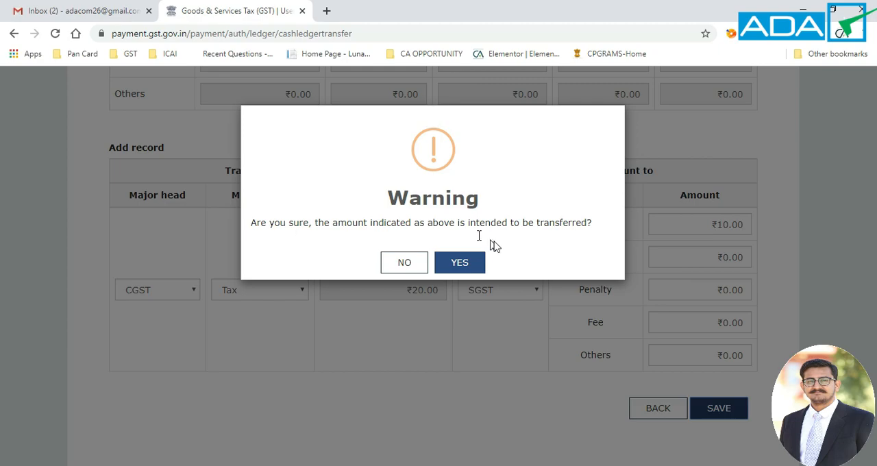
pyautogui.click(461, 263)
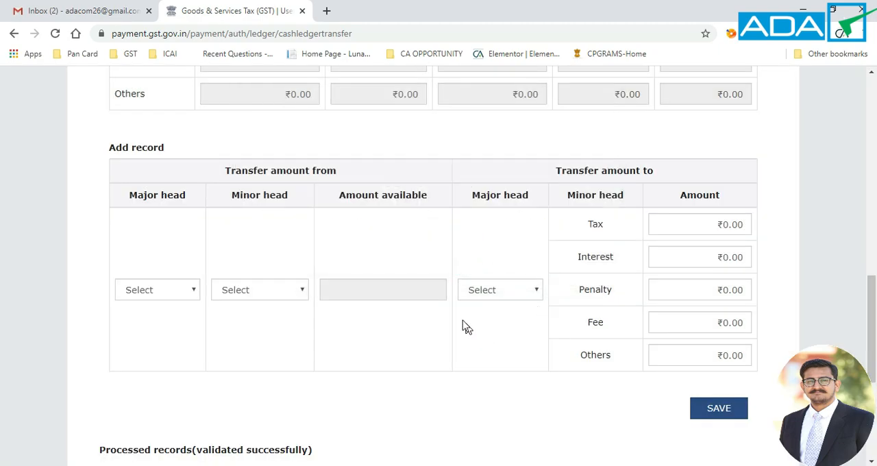
# Step: View the minor head details of the processed CGST to SGST record and close them
pyautogui.scroll(-4, 462, 322)
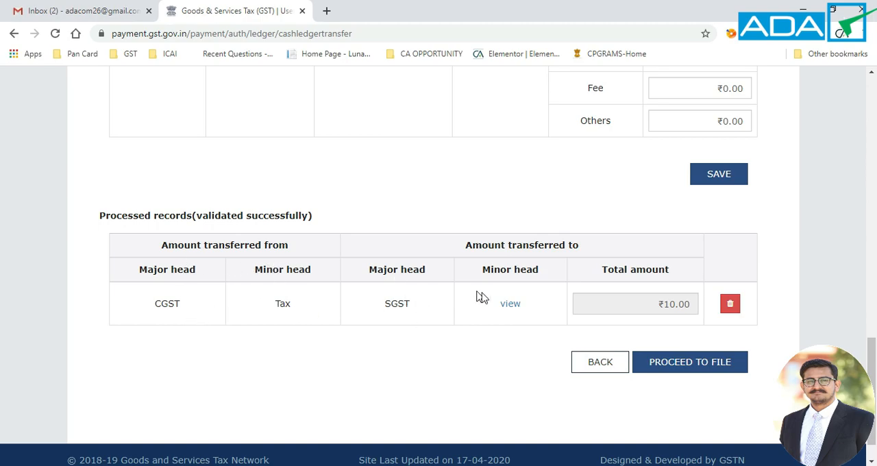
pyautogui.click(511, 304)
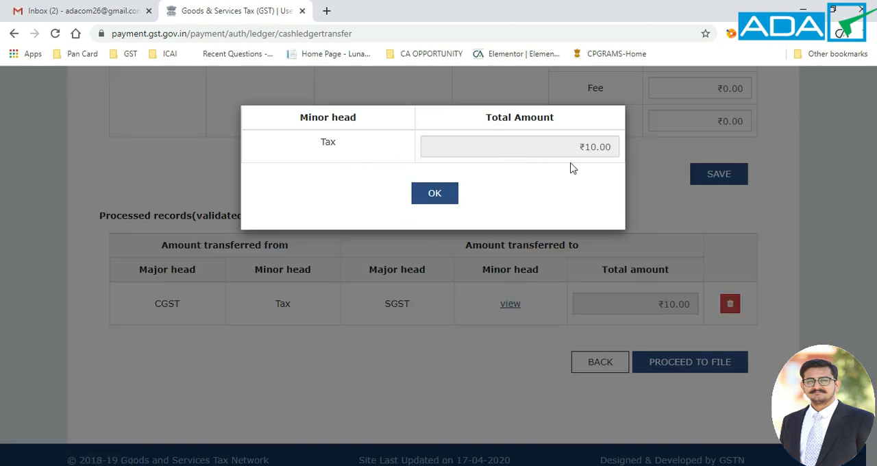
pyautogui.click(427, 195)
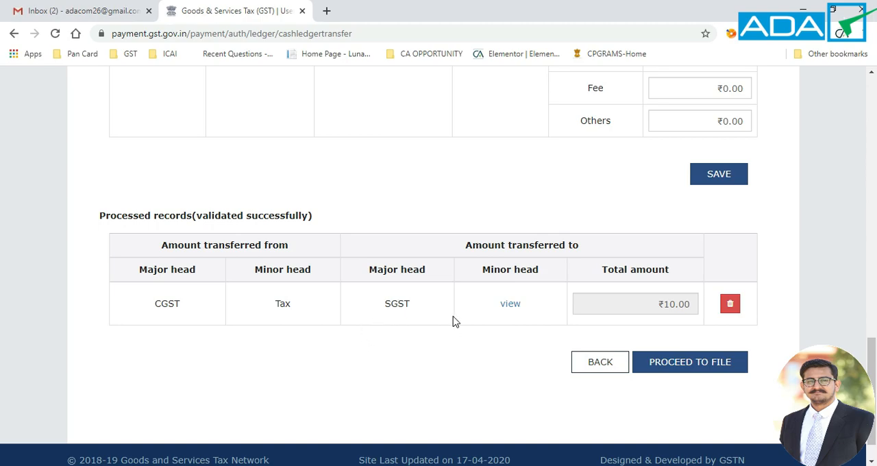
# Step: Compare the preview of the updated cash ledger balance with the balance available for transfer, especially central and state tax
pyautogui.scroll(1, 447, 271)
pyautogui.scroll(6, 444, 271)
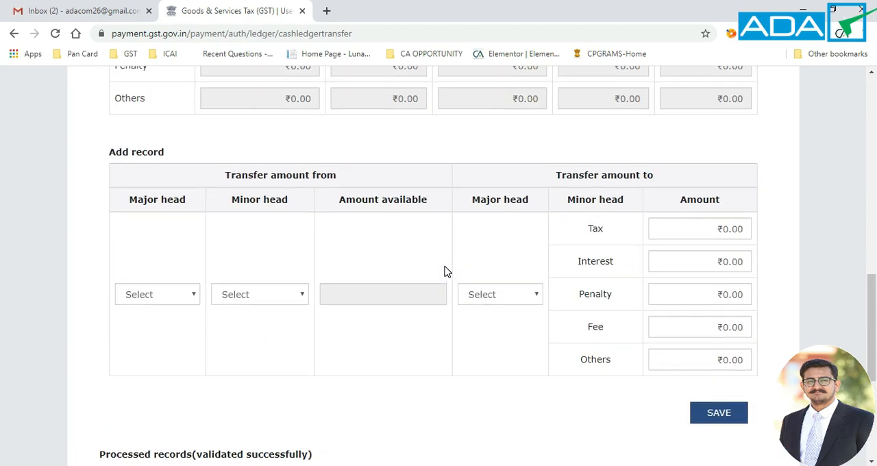
pyautogui.scroll(1, 444, 271)
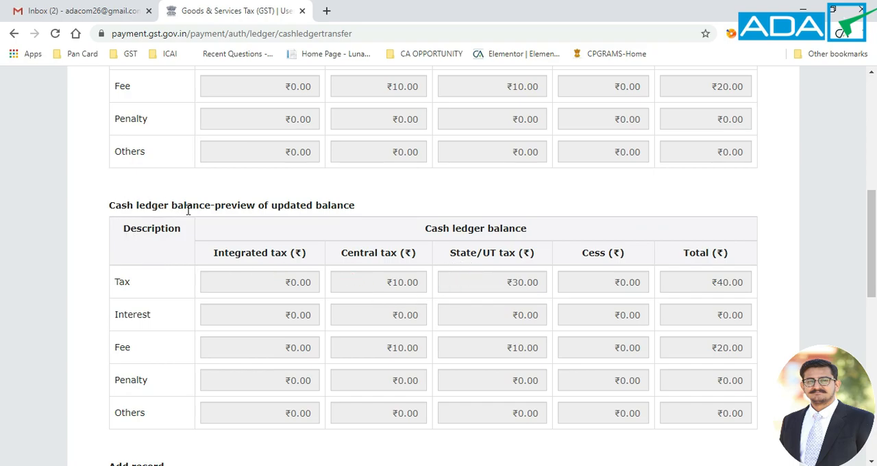
pyautogui.scroll(1, 366, 205)
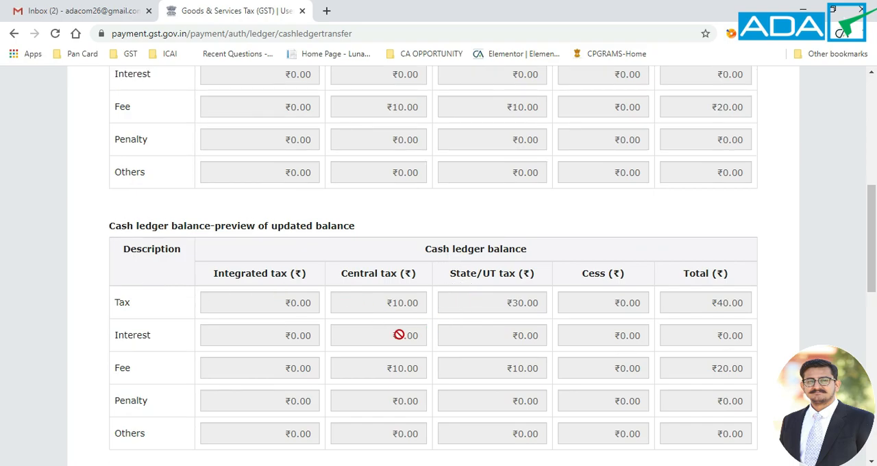
pyautogui.scroll(2, 387, 301)
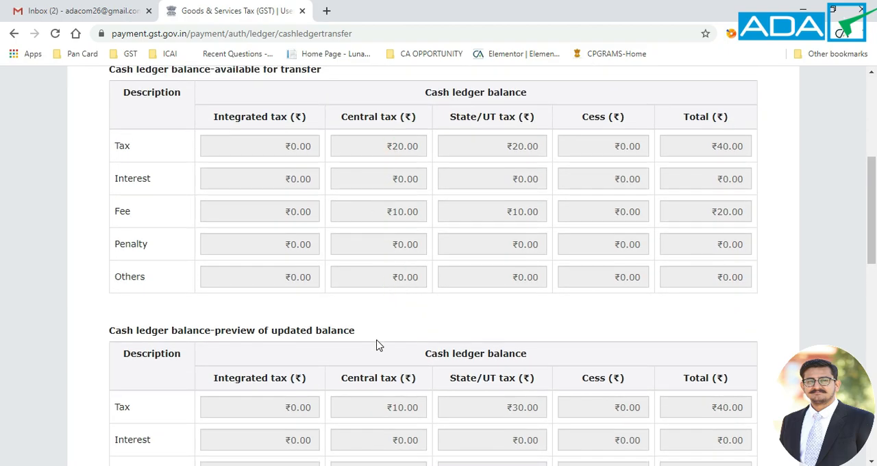
pyautogui.scroll(-1, 377, 345)
pyautogui.scroll(-2, 378, 345)
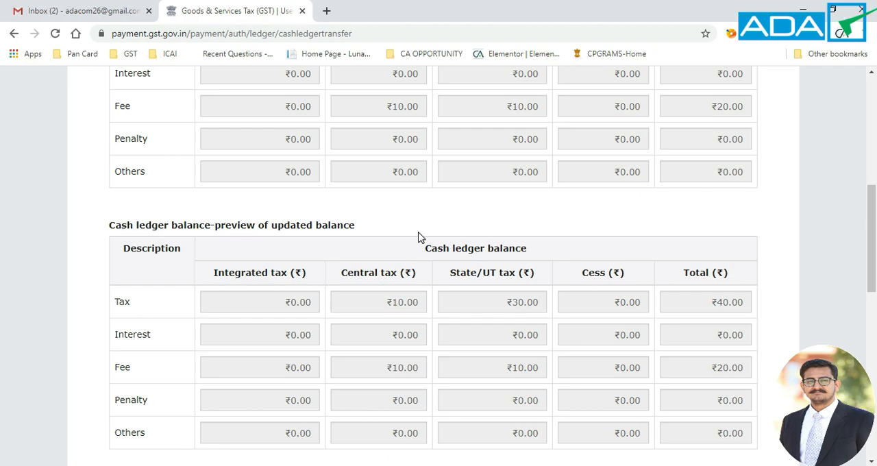
pyautogui.scroll(1, 416, 237)
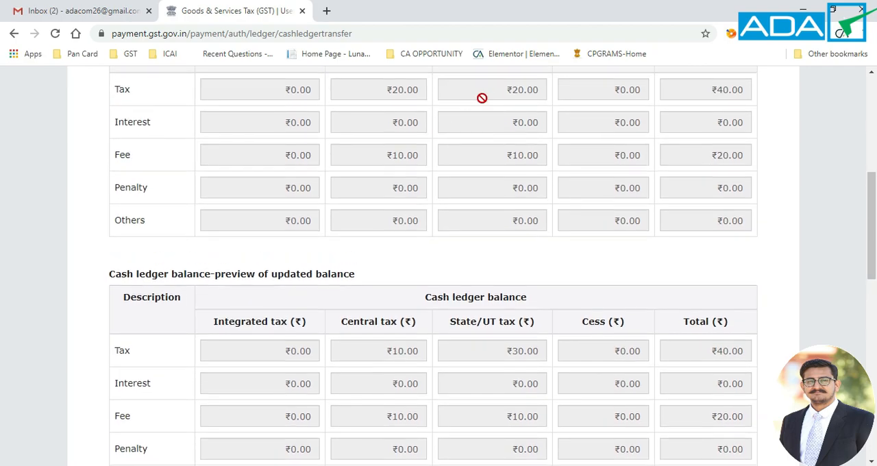
pyautogui.scroll(1, 483, 92)
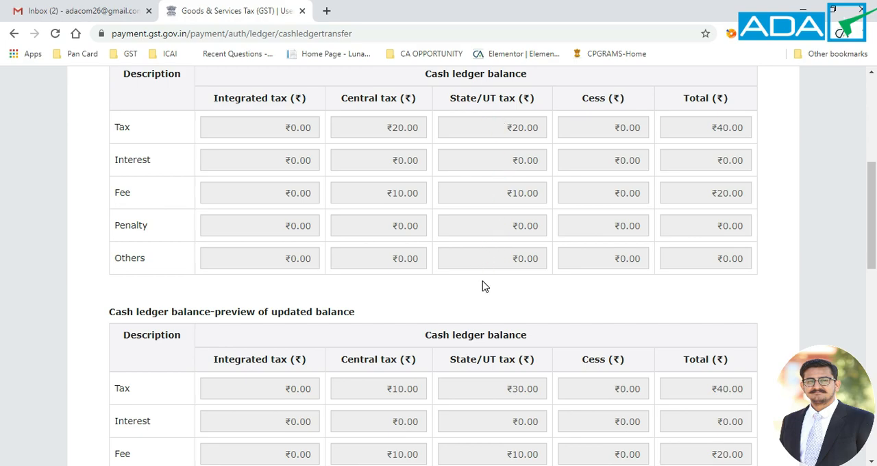
pyautogui.scroll(-3, 522, 253)
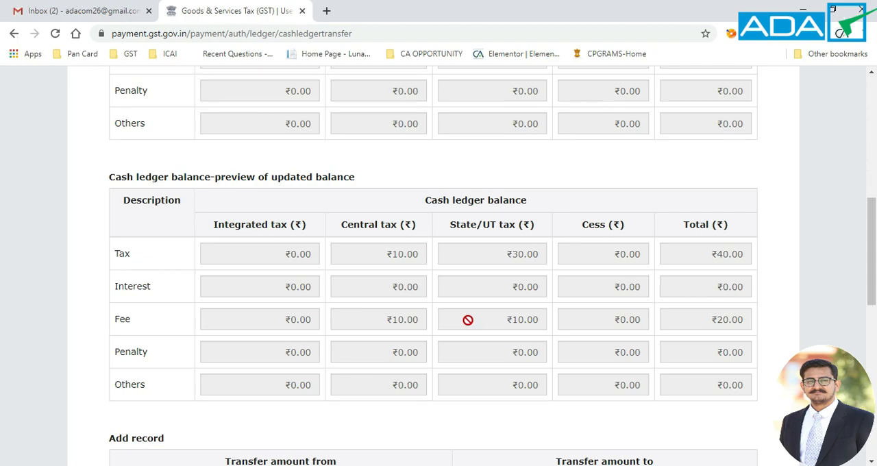
# Step: Proceed to file the GST PMT-09 form with the processed transfer record
pyautogui.scroll(-2, 468, 320)
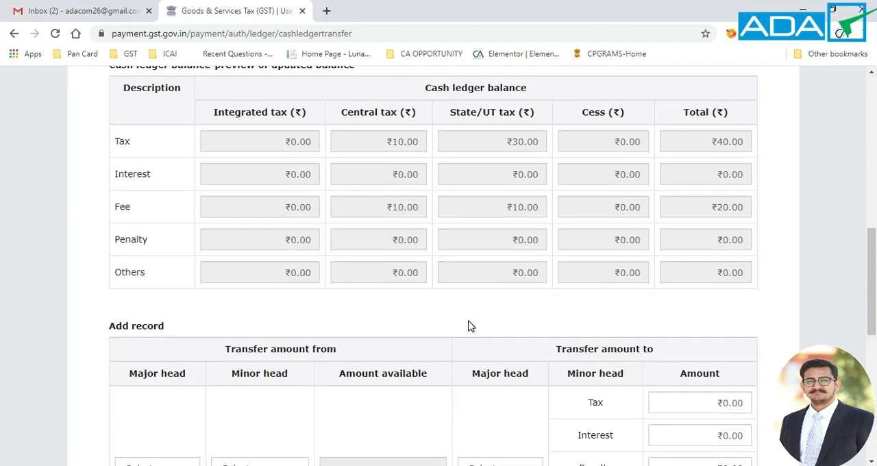
pyautogui.scroll(-5, 468, 326)
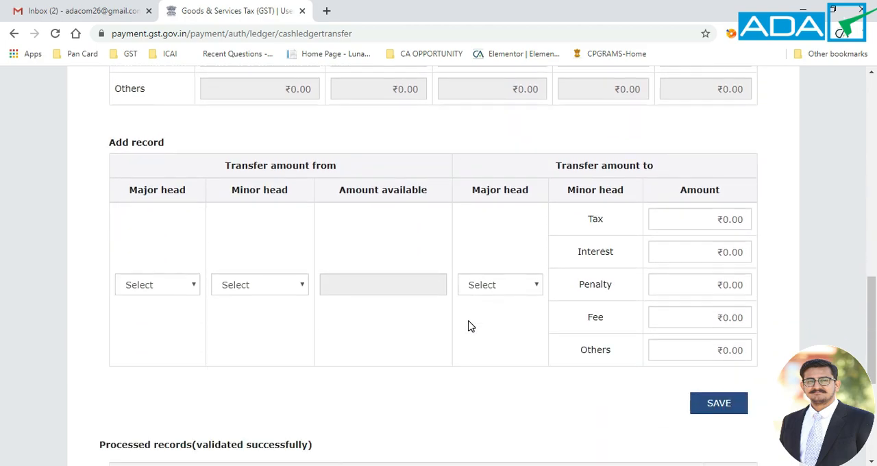
pyautogui.scroll(-2, 500, 305)
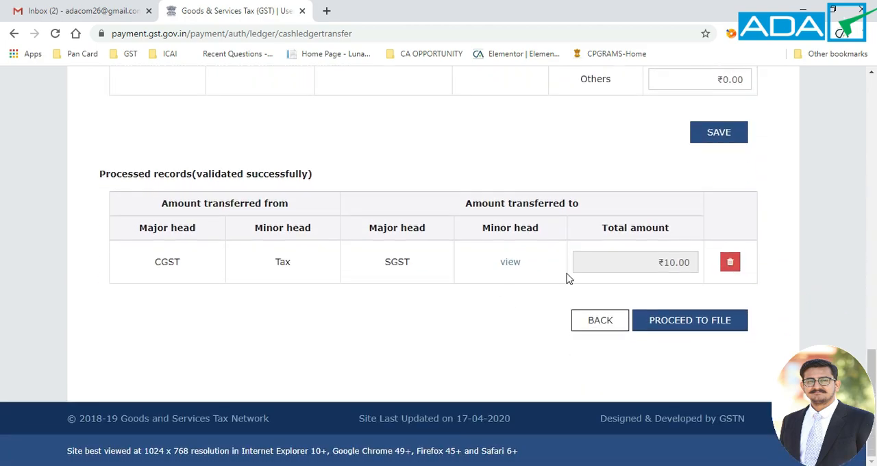
pyautogui.click(682, 321)
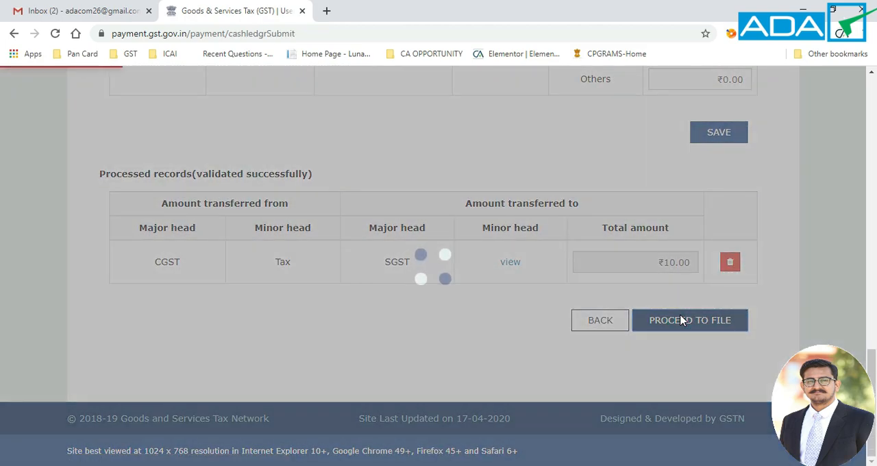
# Step: Accept the verification declaration, choose the authorised signatory, and submit form GST PMT-09, confirming that the amount is intended for transfer
pyautogui.scroll(-10, 374, 288)
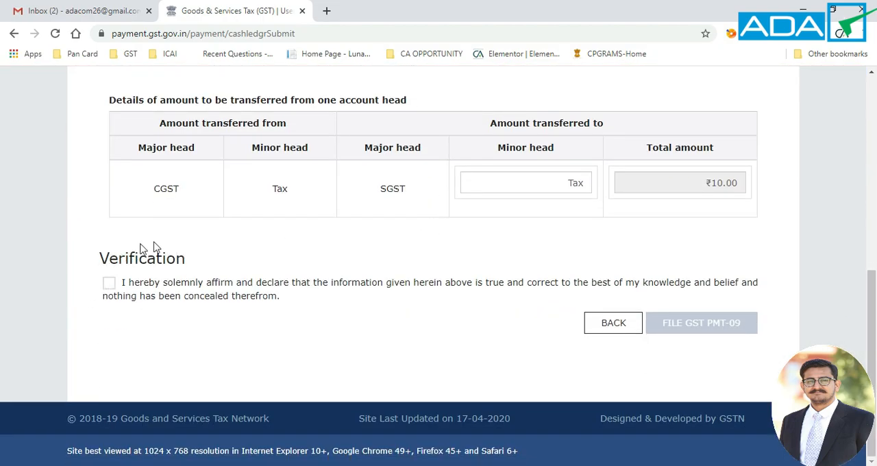
pyautogui.click(110, 284)
pyautogui.click(198, 333)
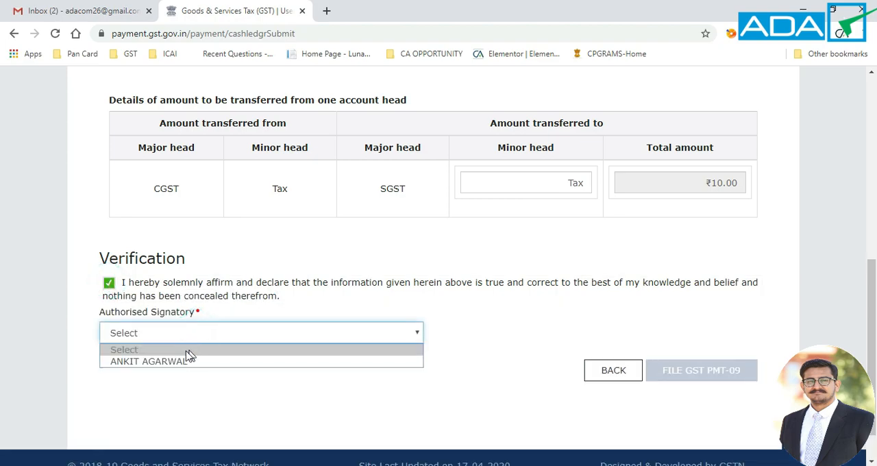
pyautogui.click(177, 361)
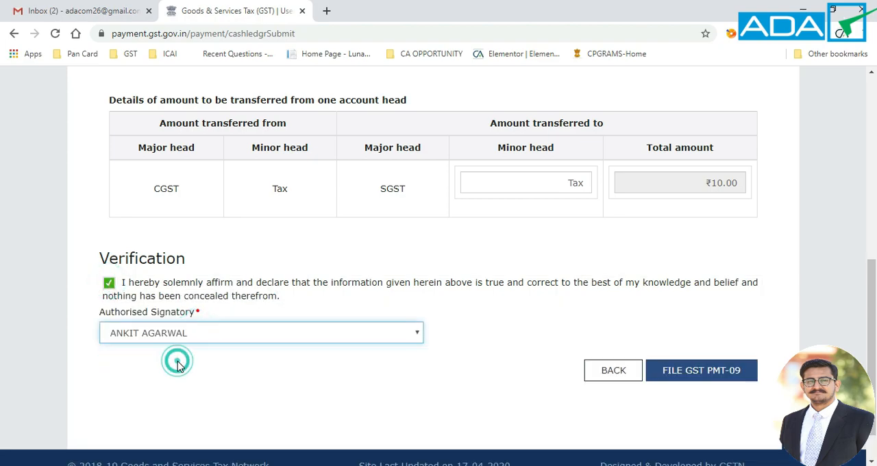
pyautogui.click(704, 375)
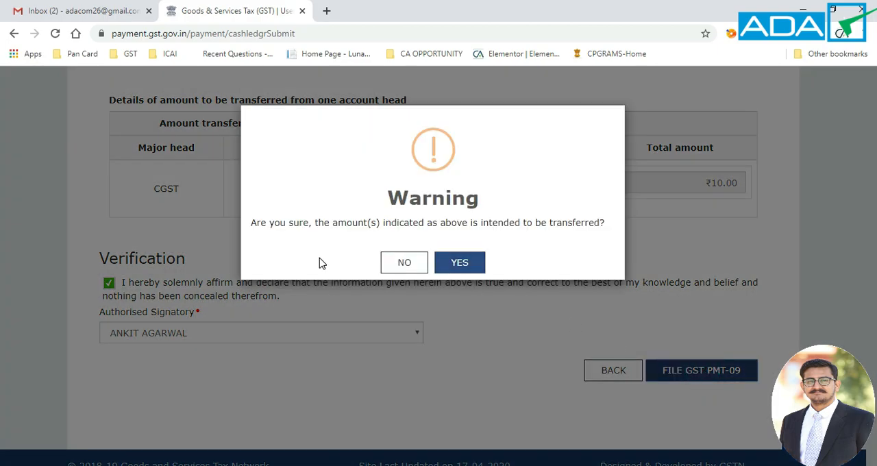
pyautogui.click(454, 262)
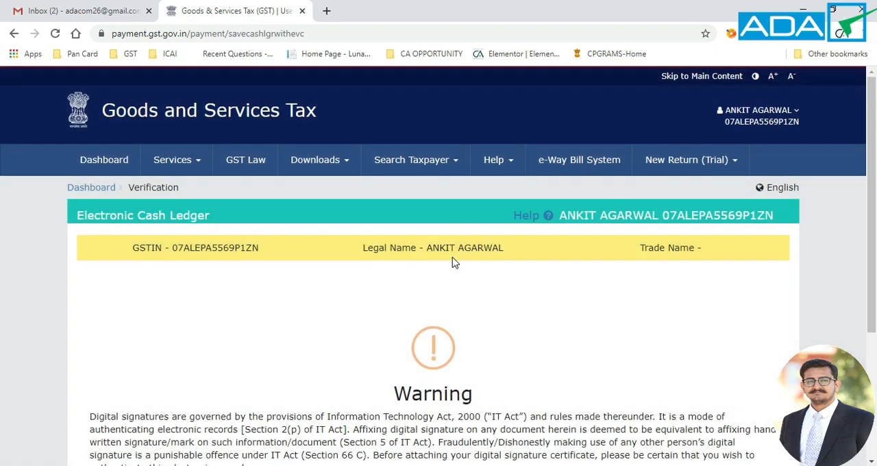
# Step: File the GST PMT-09 with EVC, verify it with the one-time password and dismiss the filing message
pyautogui.scroll(-3, 452, 258)
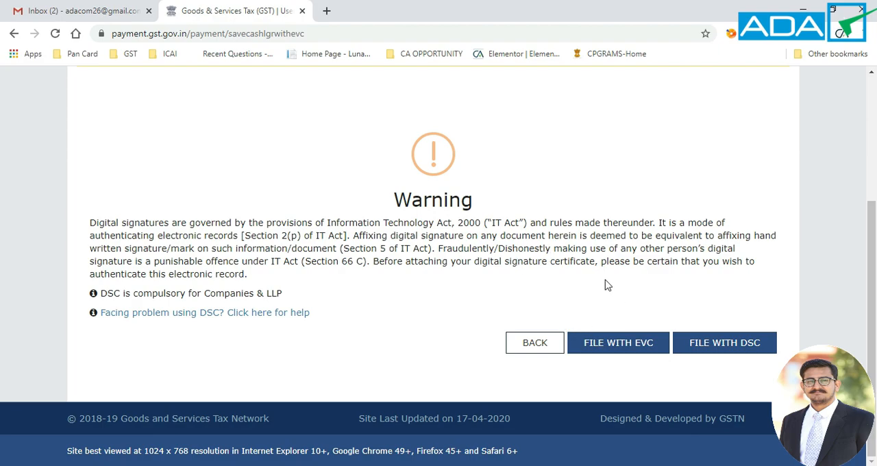
pyautogui.click(612, 342)
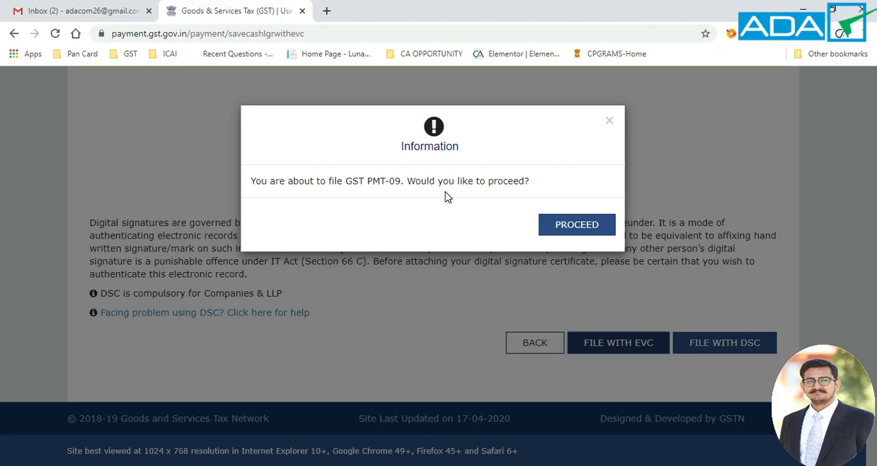
pyautogui.click(568, 227)
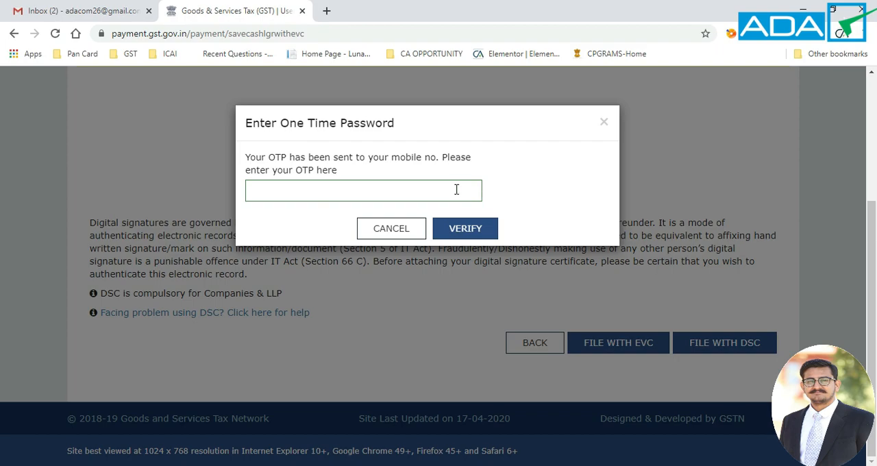
pyautogui.click(456, 189)
pyautogui.write('•••••')
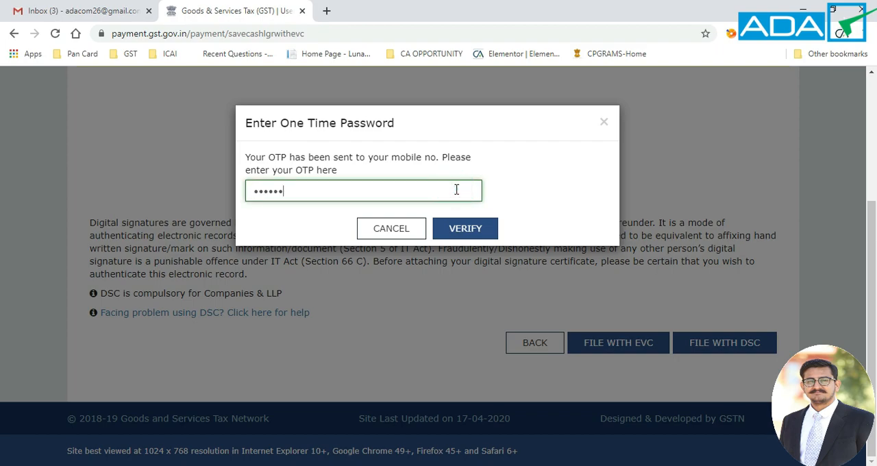
pyautogui.click(465, 227)
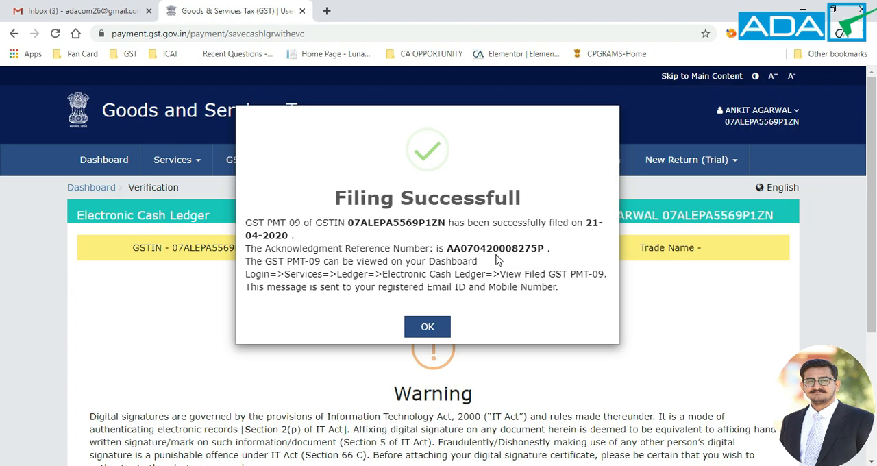
pyautogui.click(427, 328)
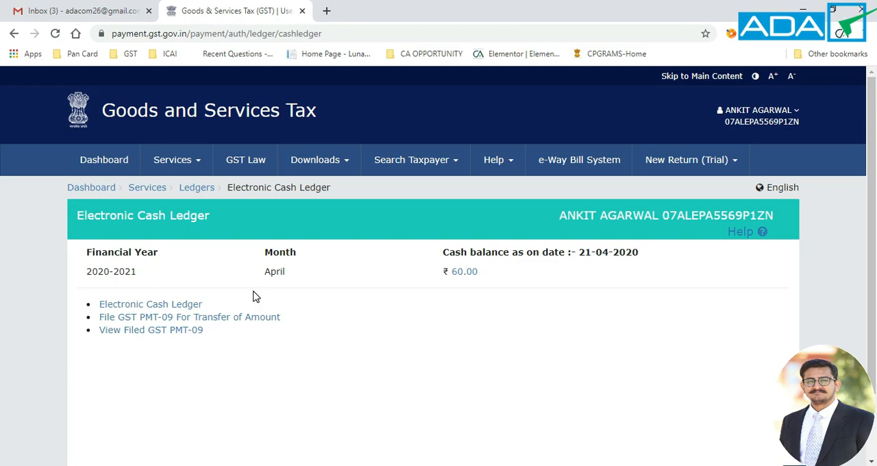
# Step: Search the filed GST PMT-09 forms by date from 01/04/2020 to 21/04/2020
pyautogui.click(180, 333)
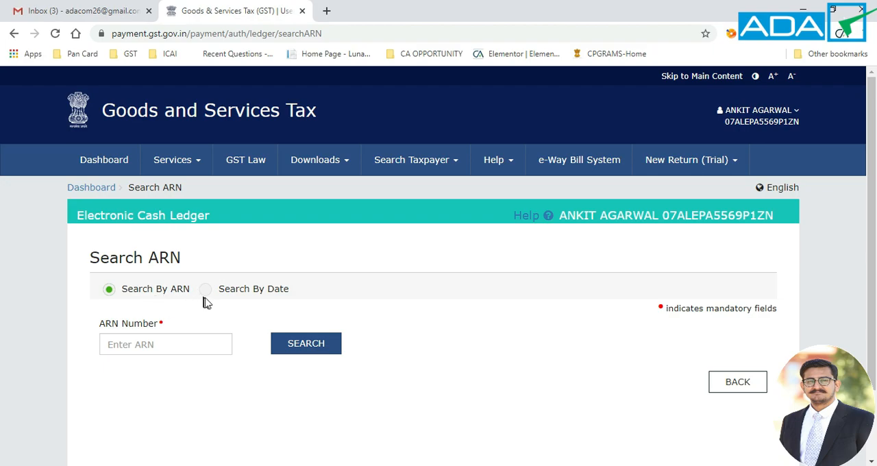
pyautogui.click(205, 289)
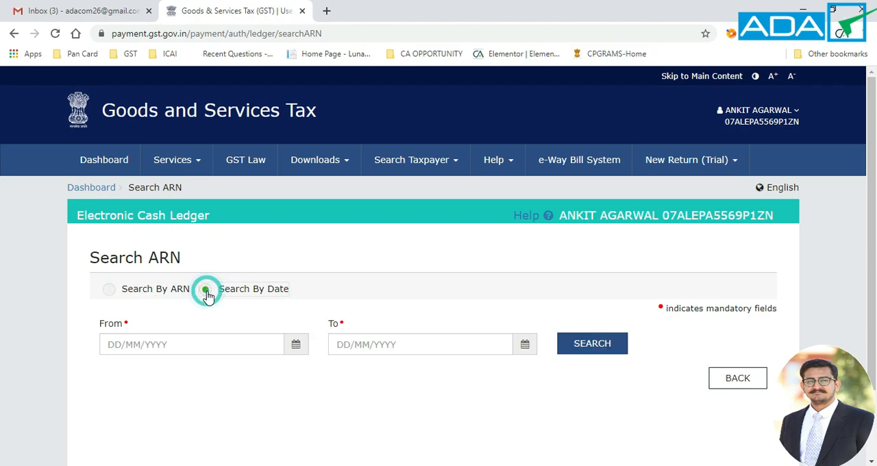
pyautogui.scroll(-1, 204, 318)
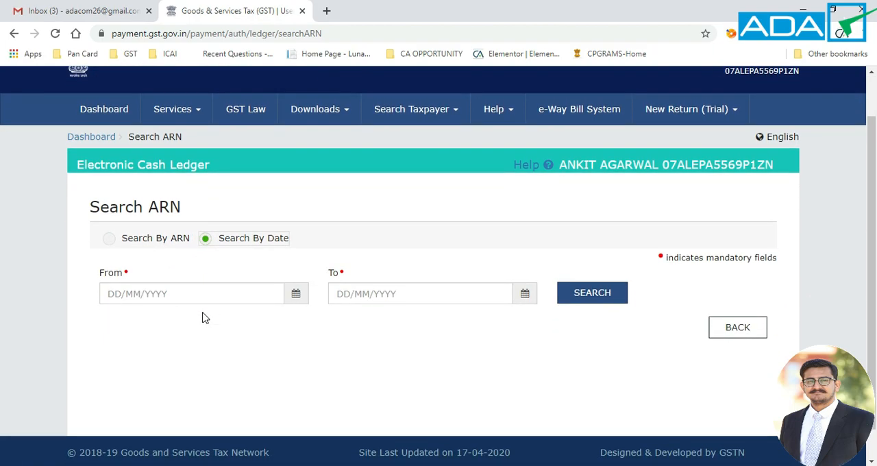
pyautogui.click(299, 294)
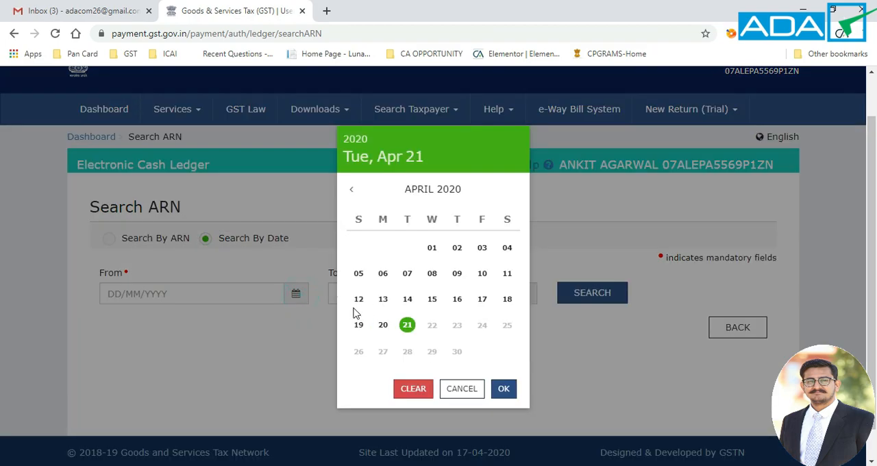
pyautogui.click(432, 248)
pyautogui.click(525, 294)
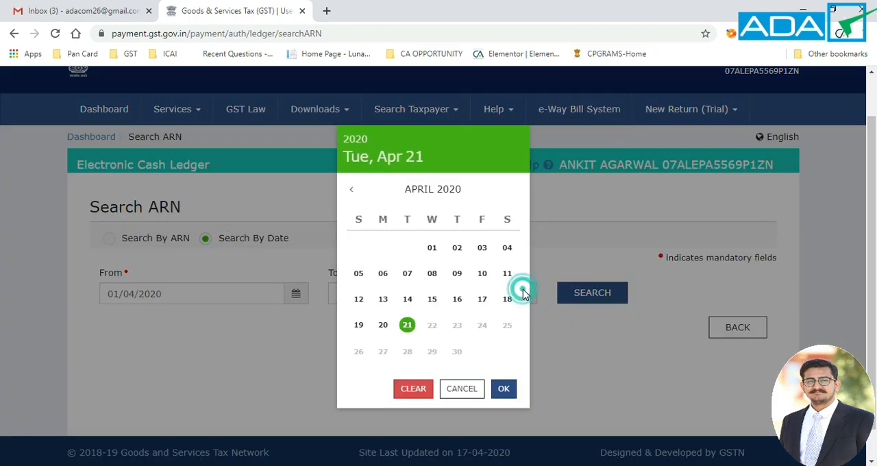
pyautogui.click(407, 324)
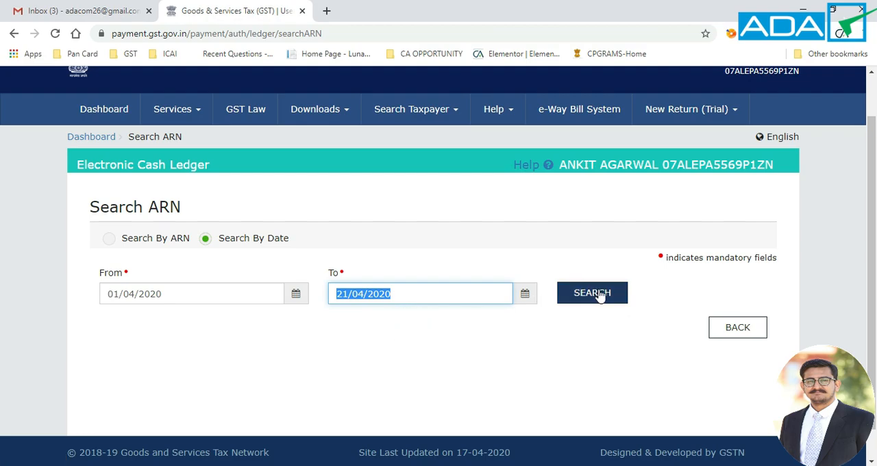
pyautogui.click(596, 293)
pyautogui.scroll(-2, 388, 362)
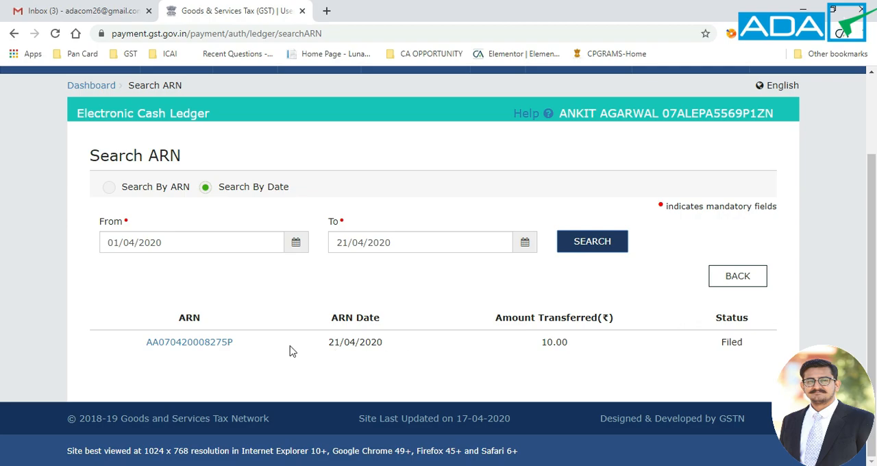
# Step: Open the filed GST PMT-09 record dated 21/04/2020, review its ledger balance and transfer details, and return to the ARN search
pyautogui.click(208, 347)
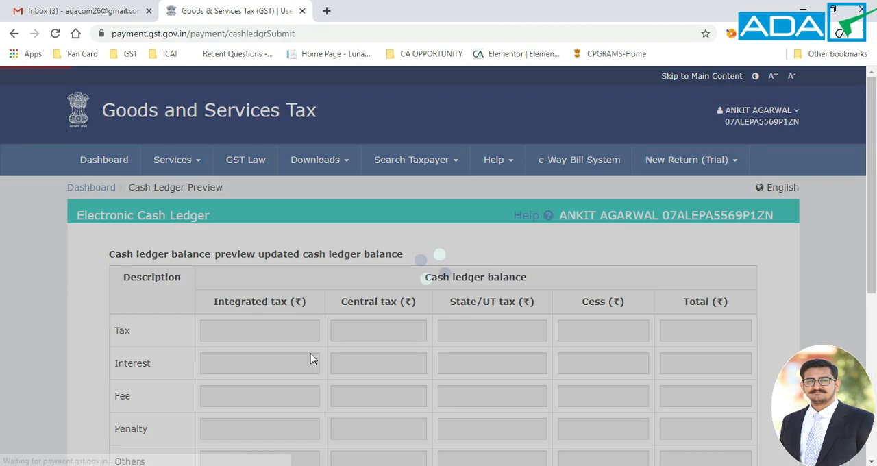
pyautogui.scroll(-3, 323, 344)
pyautogui.scroll(-3, 323, 345)
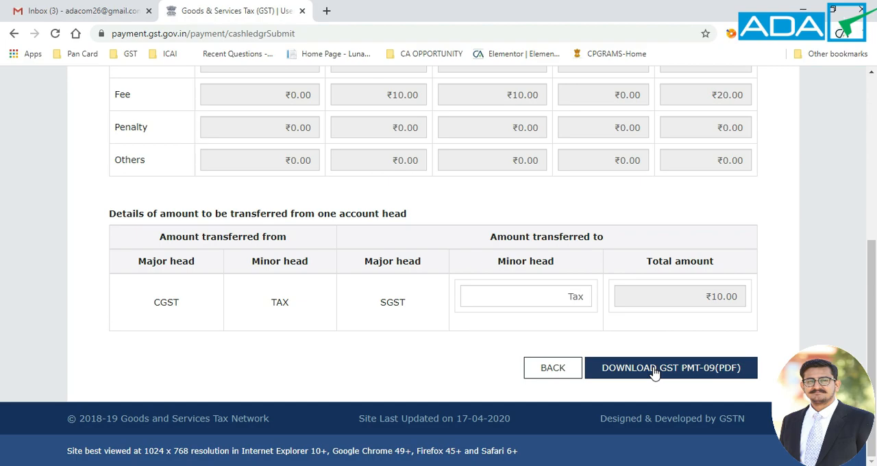
pyautogui.click(558, 364)
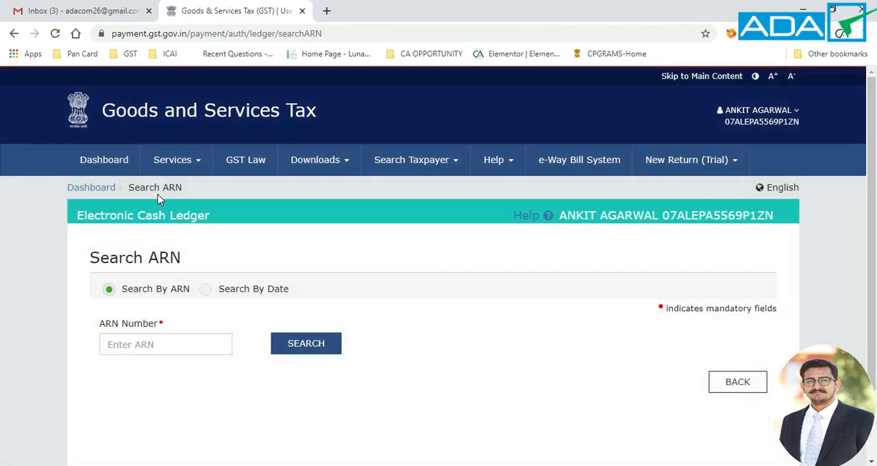
# Step: Go to the Electronic Cash Ledger, view the cash balance breakdown by tax head and close it
pyautogui.click(184, 164)
pyautogui.click(169, 190)
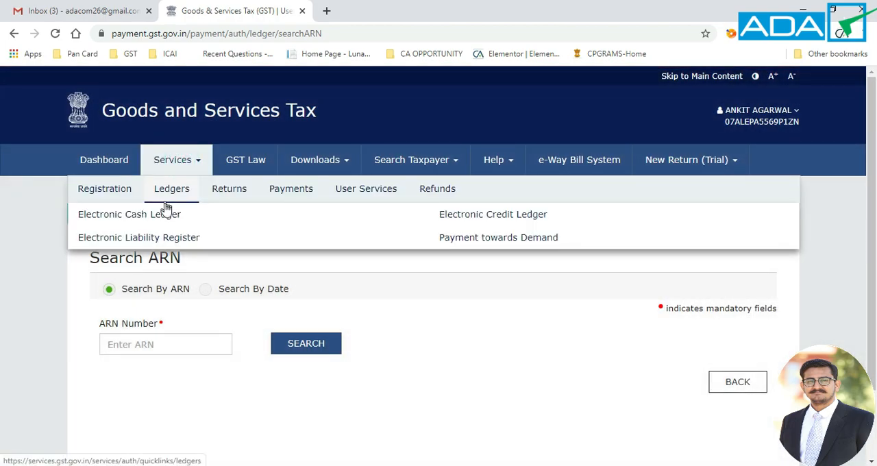
pyautogui.click(163, 217)
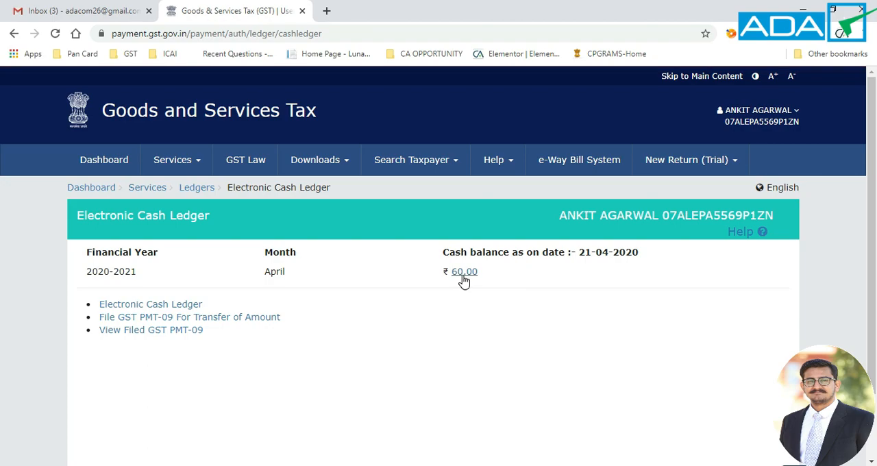
pyautogui.click(457, 271)
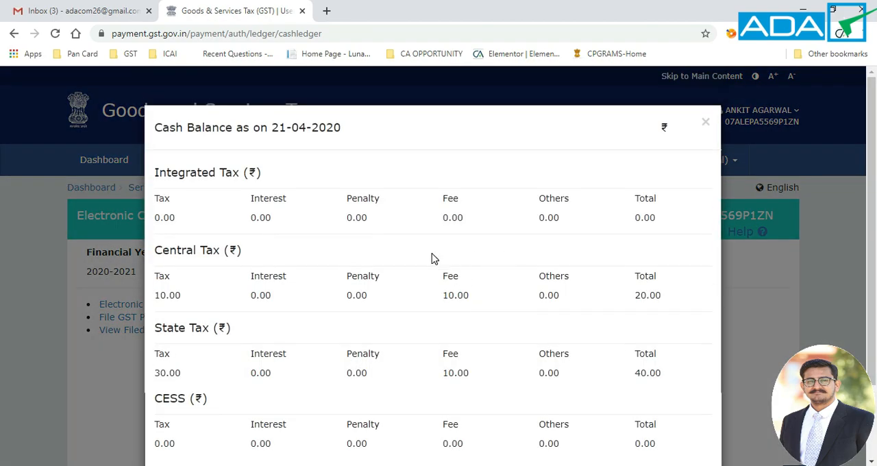
pyautogui.scroll(-2, 433, 259)
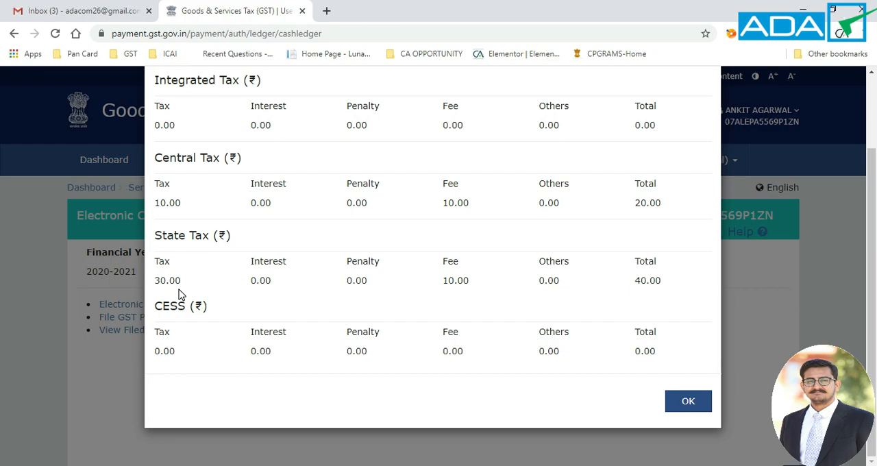
pyautogui.click(687, 402)
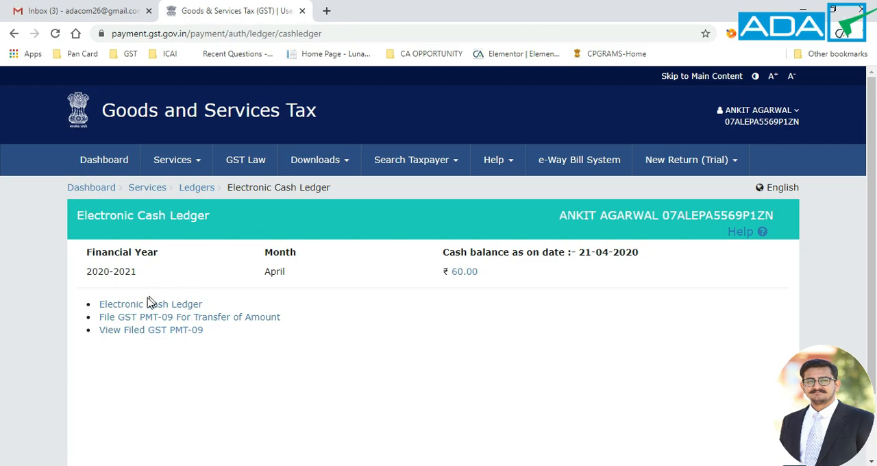
# Step: Open a new GST PMT-09 form for transfer of amount and review its available and preview cash ledger balances
pyautogui.click(137, 318)
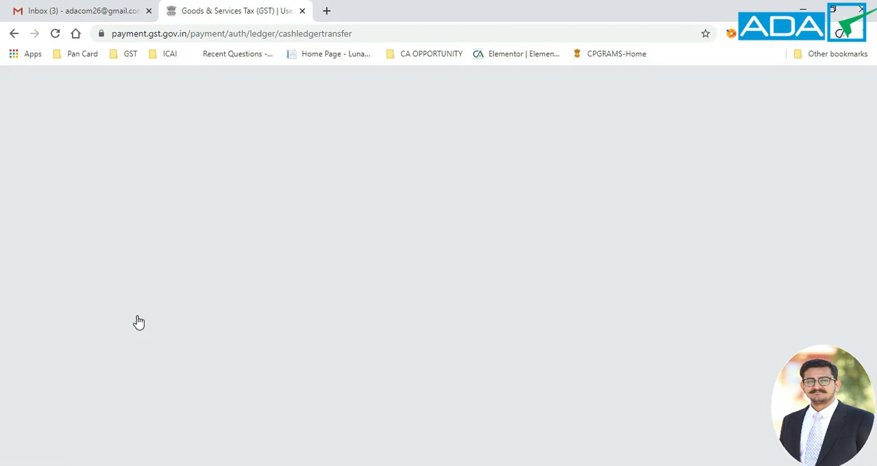
pyautogui.scroll(-4, 138, 322)
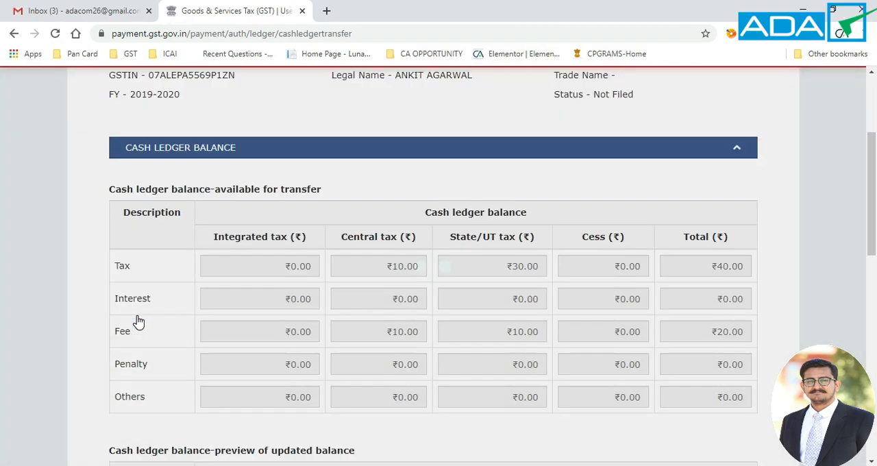
pyautogui.scroll(-5, 139, 322)
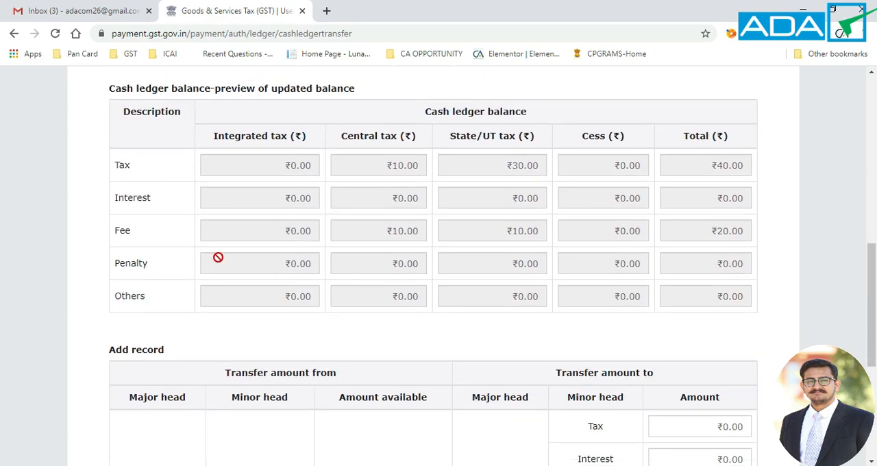
pyautogui.scroll(4, 360, 226)
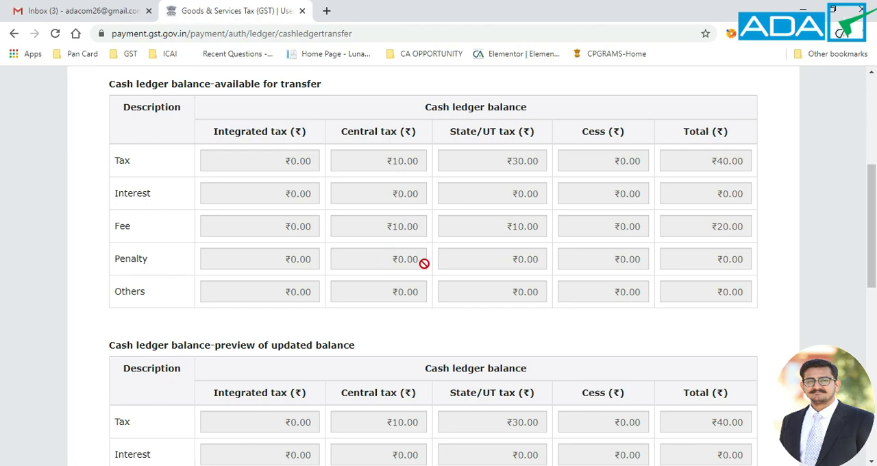
# Step: In the new transfer record, set the source to major head CGST, minor head Fee, and the destination major head to CGST
pyautogui.scroll(-8, 424, 263)
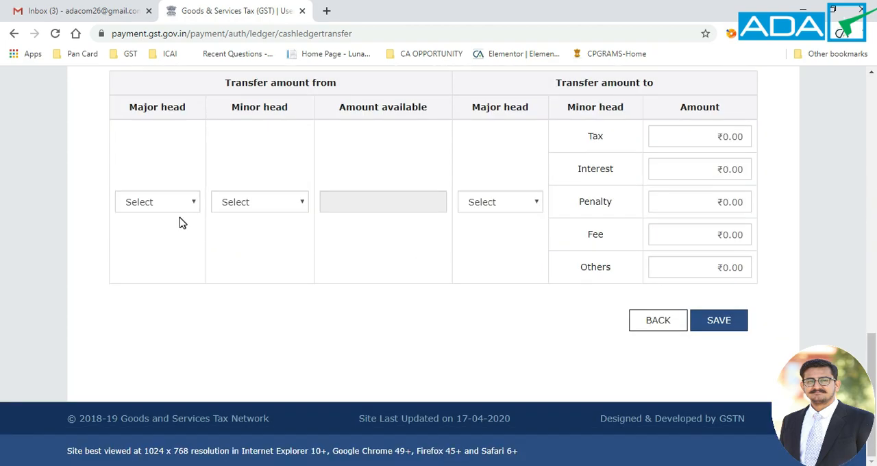
pyautogui.click(173, 204)
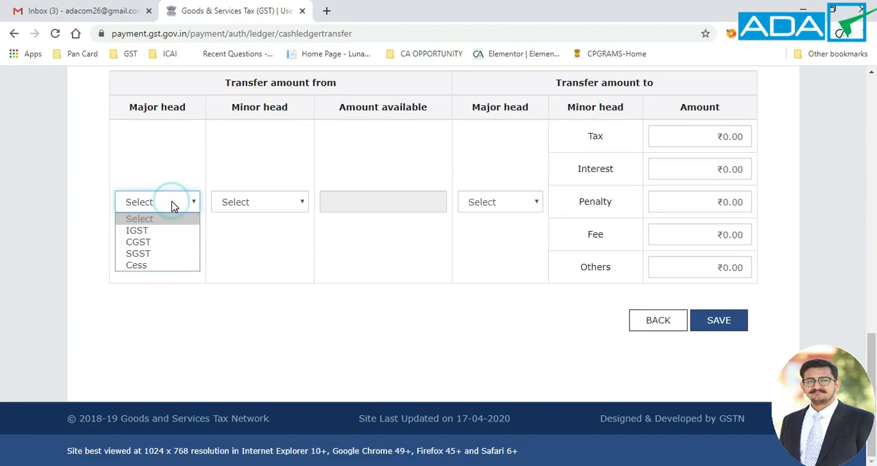
pyautogui.click(162, 241)
pyautogui.click(256, 198)
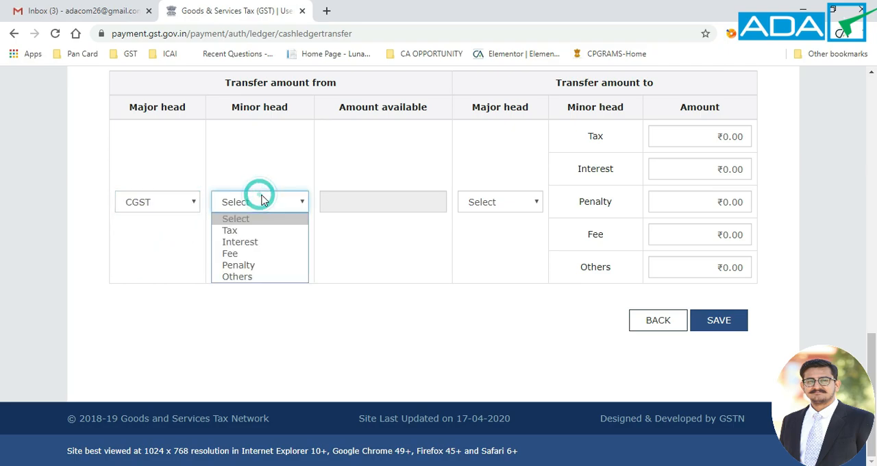
pyautogui.click(244, 255)
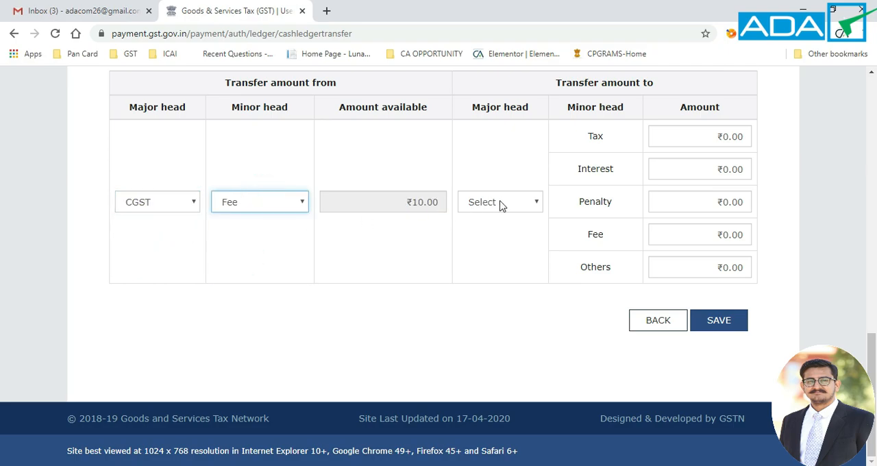
pyautogui.click(499, 203)
pyautogui.click(491, 242)
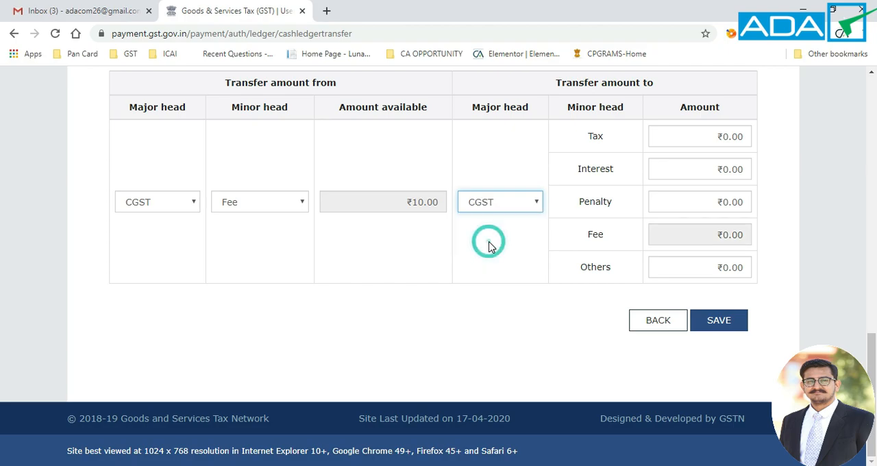
# Step: Set the transfer amount to ₹10 under the Tax minor head, save the CGST Fee to CGST record and confirm the transfer
pyautogui.click(699, 133)
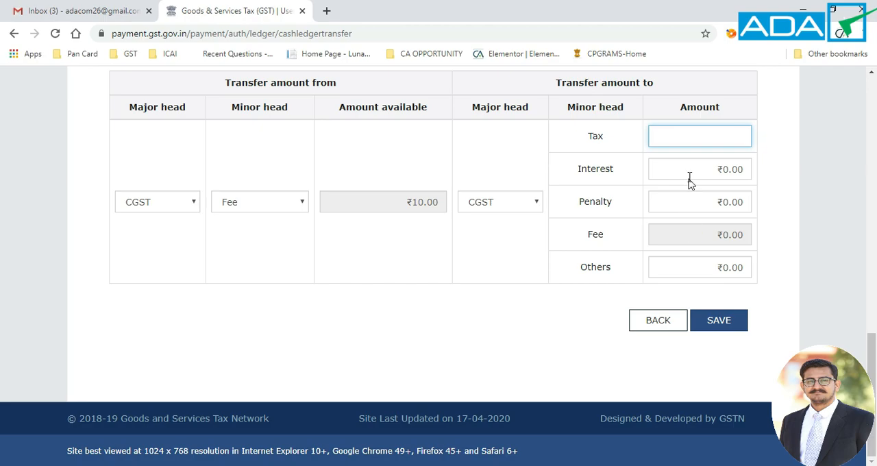
pyautogui.write('10')
pyautogui.click(638, 182)
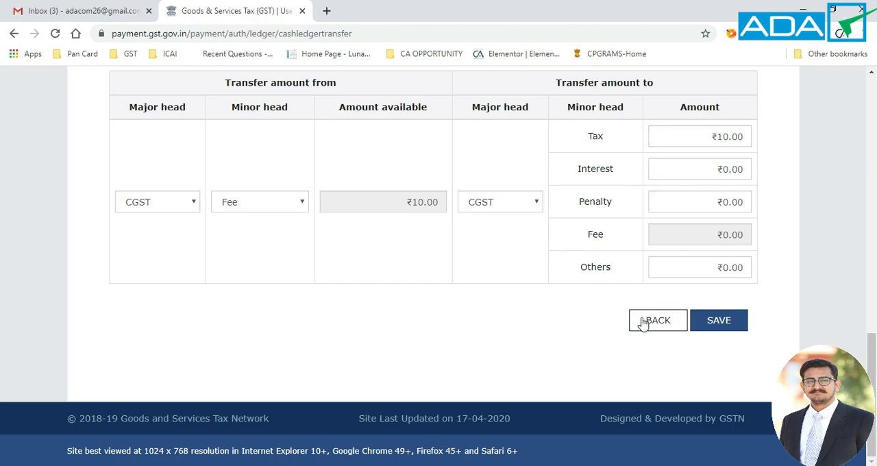
pyautogui.click(718, 326)
pyautogui.click(473, 270)
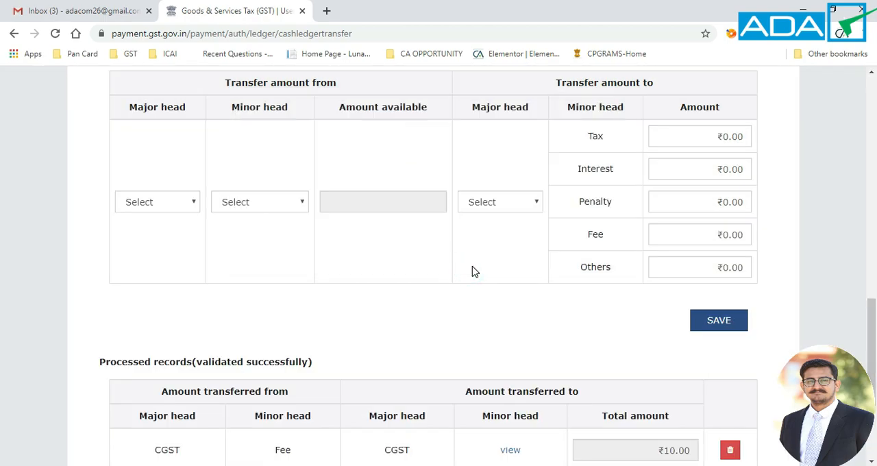
# Step: Review the processed CGST Fee record and the updated balance preview, and proceed to file
pyautogui.scroll(-3, 437, 335)
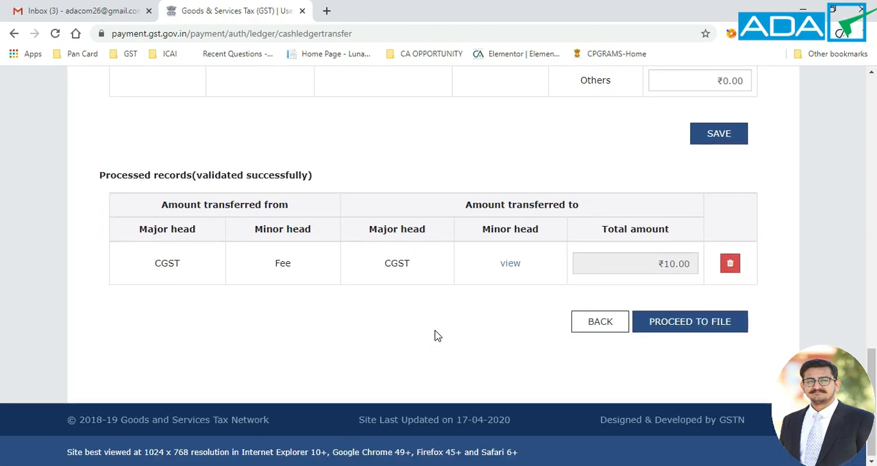
pyautogui.scroll(8, 438, 335)
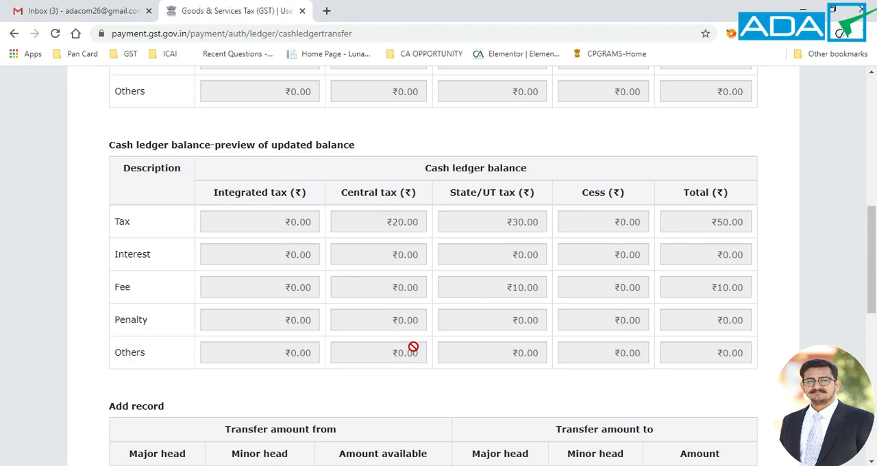
pyautogui.scroll(-8, 475, 317)
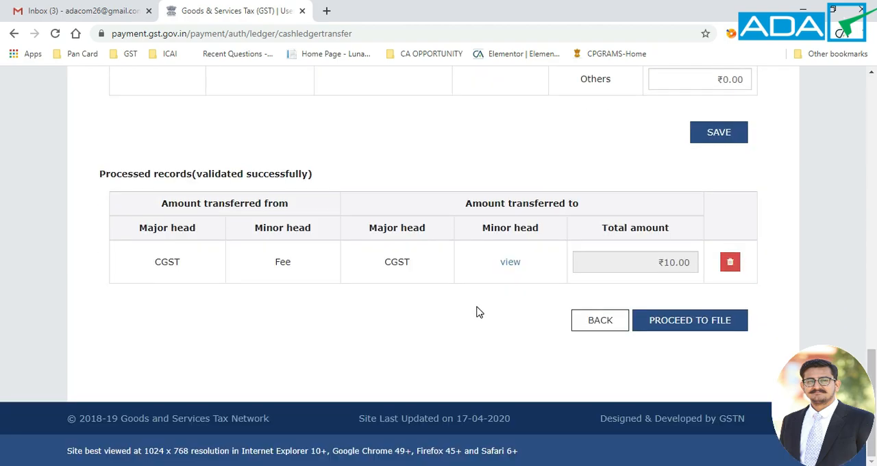
pyautogui.click(677, 319)
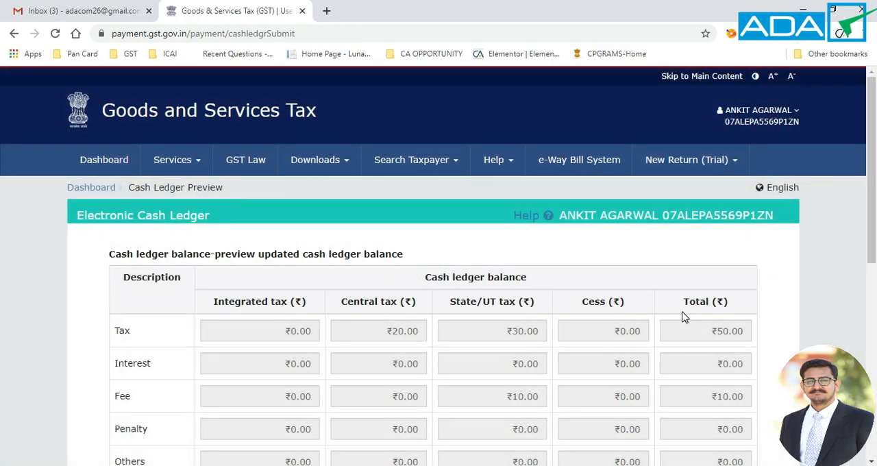
# Step: Accept the verification declaration, select the authorised signatory, and submit GST PMT-09 for the CGST Fee to CGST Tax transfer with confirmation
pyautogui.scroll(-10, 507, 319)
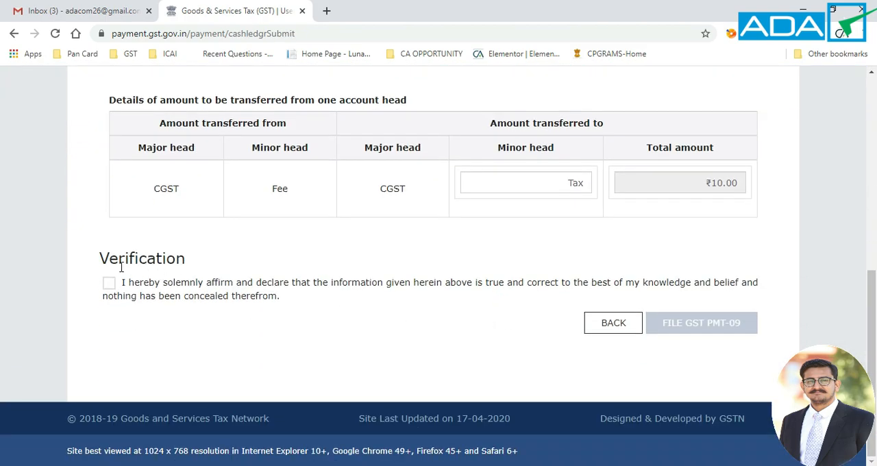
pyautogui.click(109, 283)
pyautogui.click(149, 334)
pyautogui.click(150, 359)
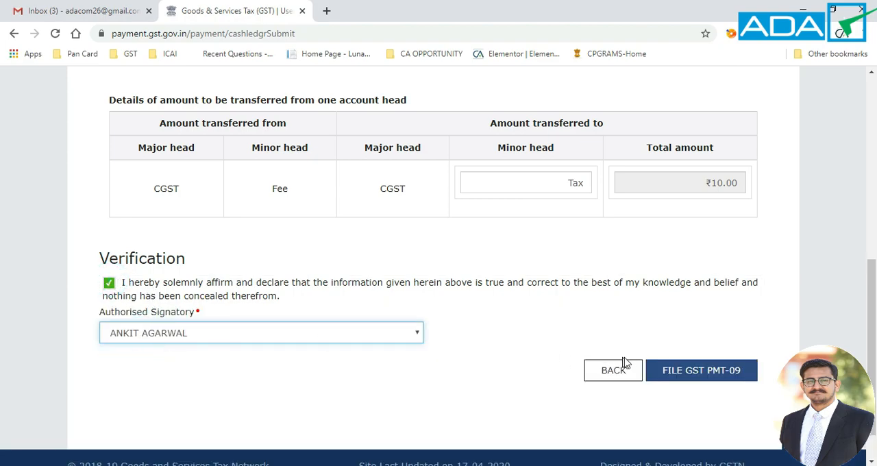
pyautogui.click(677, 373)
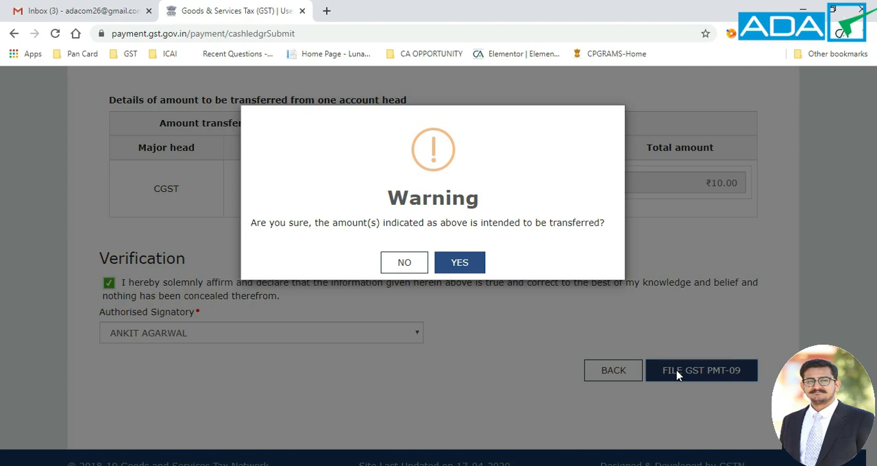
pyautogui.click(459, 265)
# Step: File the form with EVC, enter and verify the one-time password, and close the filing acknowledgement
pyautogui.scroll(-3, 411, 357)
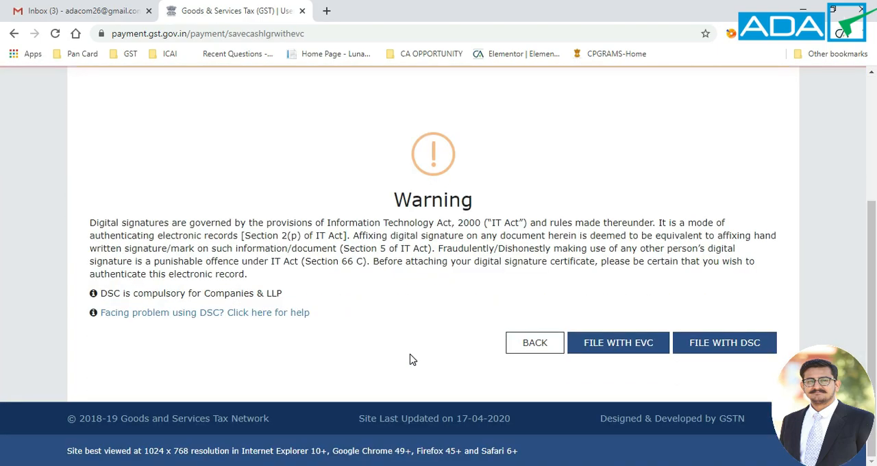
pyautogui.click(630, 344)
pyautogui.click(573, 226)
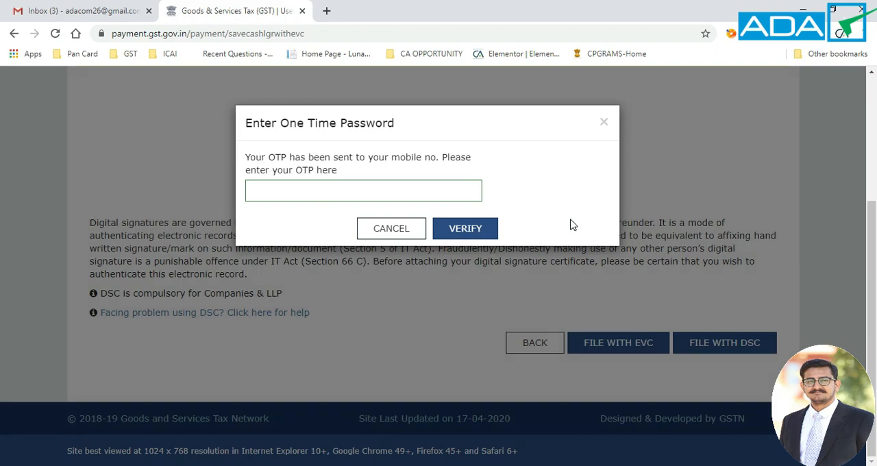
pyautogui.click(434, 192)
pyautogui.write('••••••')
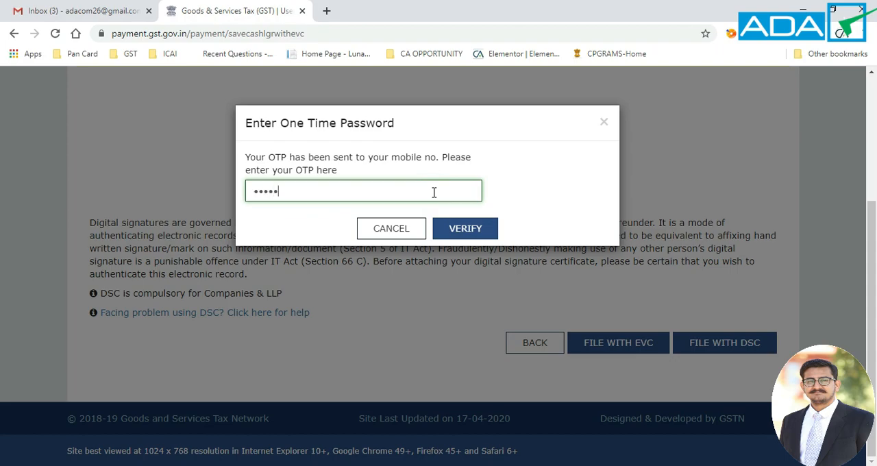
pyautogui.click(465, 230)
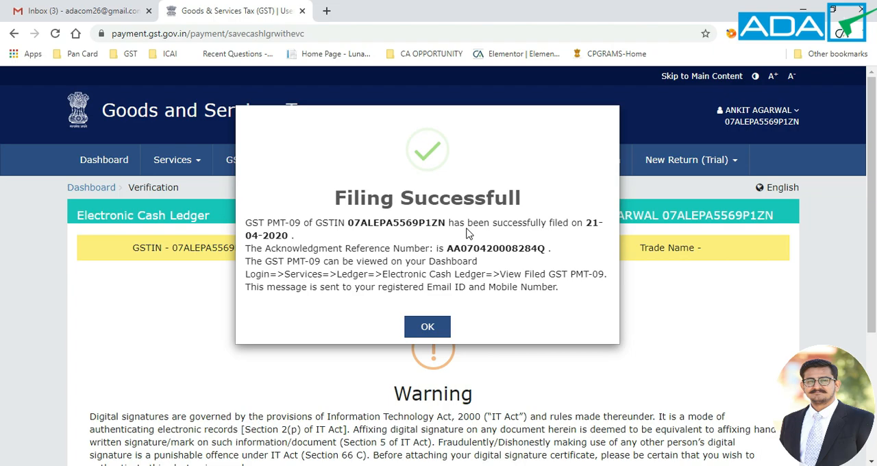
pyautogui.click(427, 327)
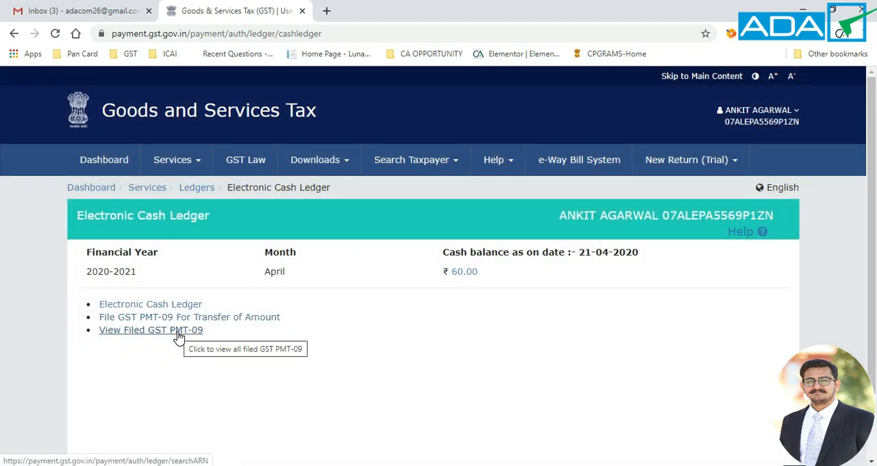
# Step: Search the filed GST PMT-09 records by date from 01/04/2020 to 21/04/2020 and review the results
pyautogui.click(176, 331)
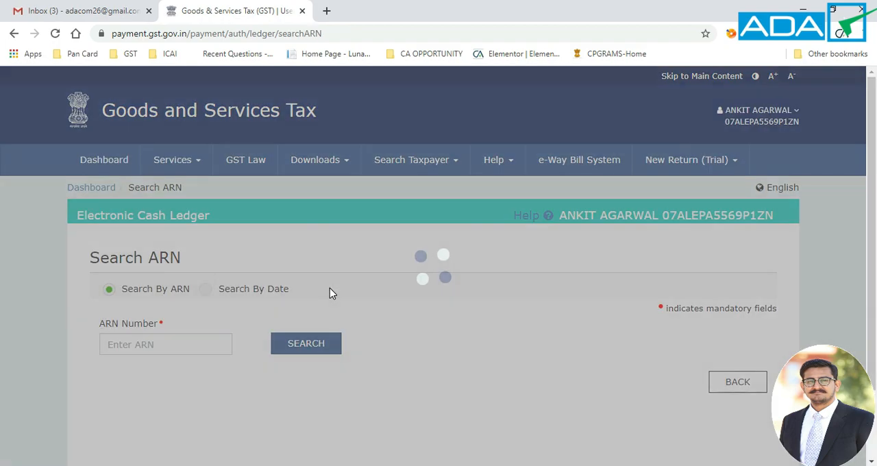
pyautogui.scroll(-2, 329, 294)
pyautogui.click(205, 204)
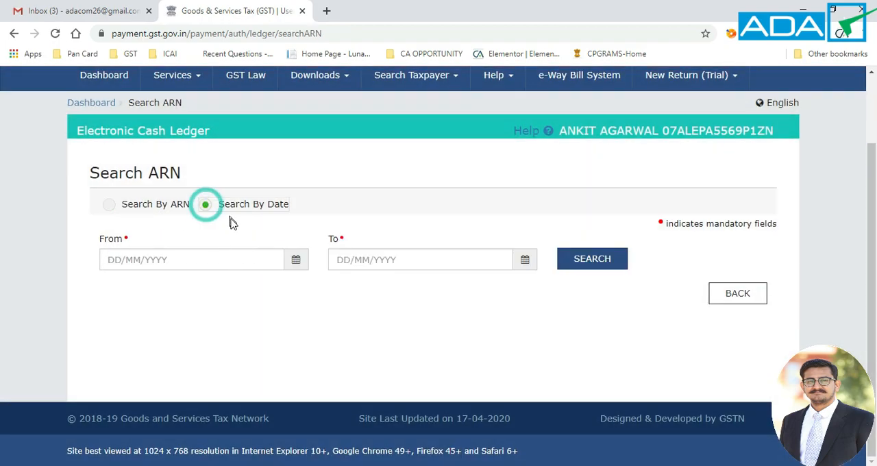
pyautogui.click(295, 268)
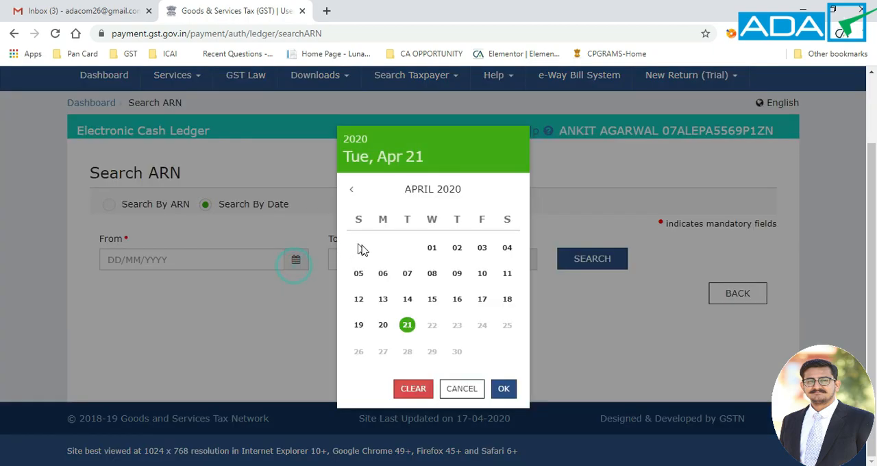
pyautogui.click(433, 251)
pyautogui.click(527, 268)
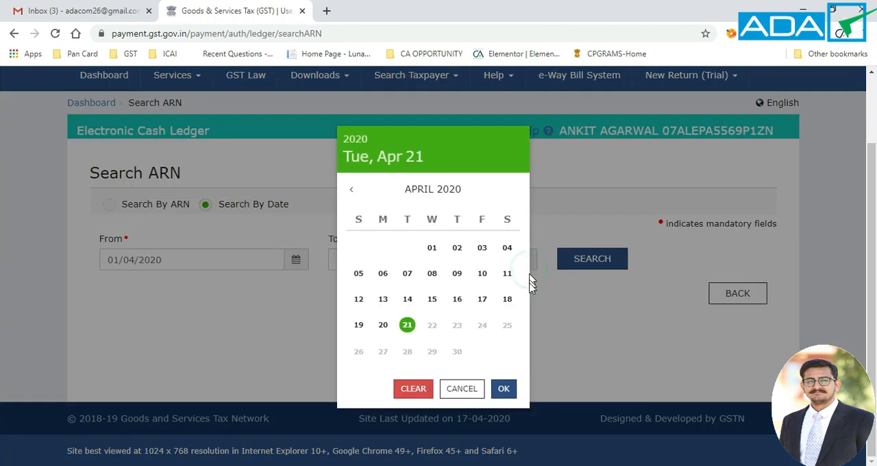
pyautogui.click(407, 325)
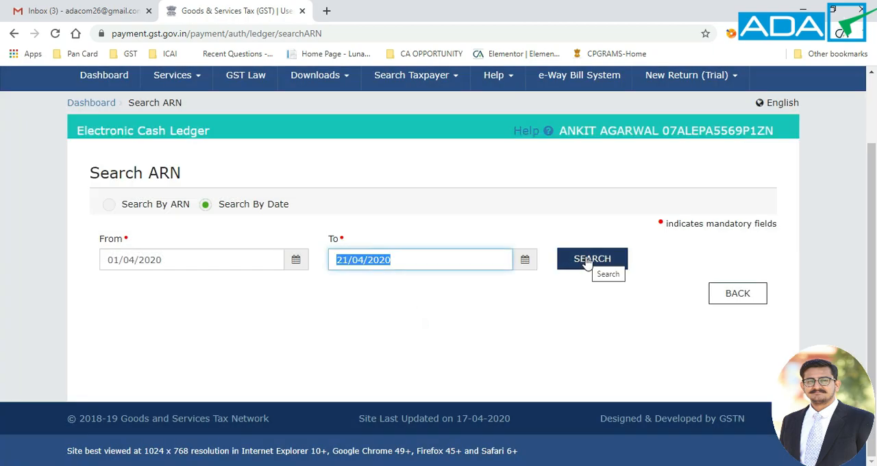
pyautogui.click(587, 261)
pyautogui.scroll(-1, 517, 317)
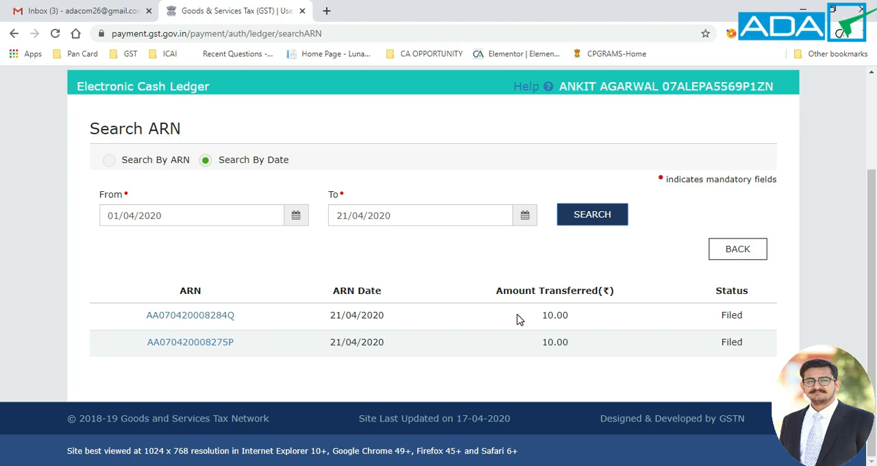
# Step: Return to the Electronic Cash Ledger, open a new GST PMT-09 form for transfer of amount, and review its cash ledger balances
pyautogui.scroll(2, 285, 240)
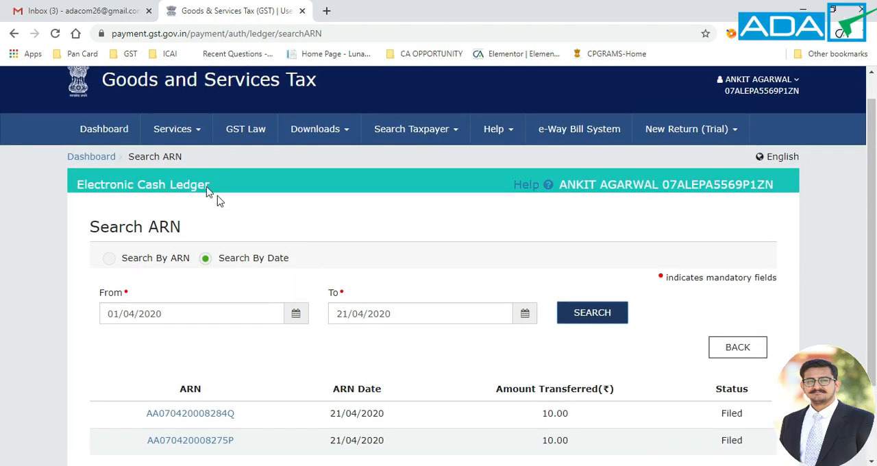
pyautogui.click(185, 137)
pyautogui.moveTo(175, 157)
pyautogui.click(171, 177)
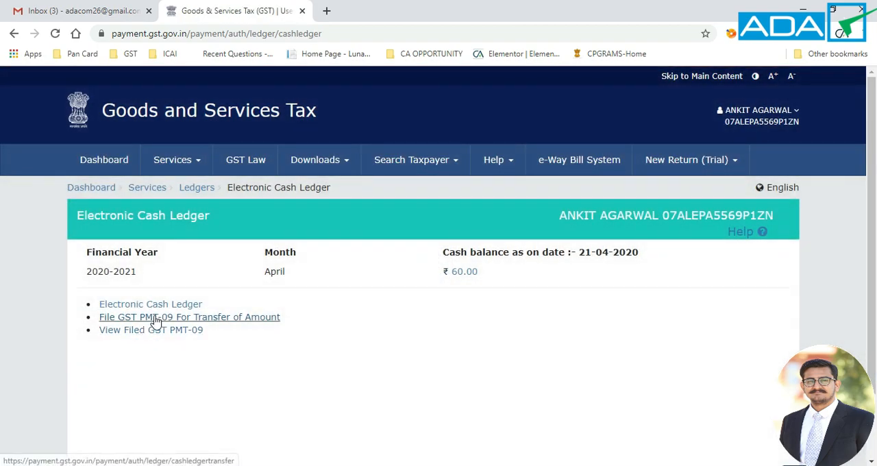
pyautogui.click(209, 318)
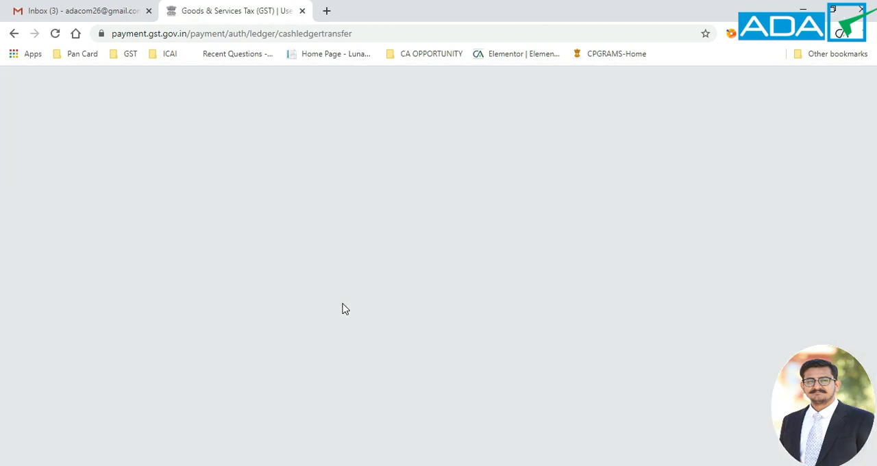
pyautogui.scroll(-3, 456, 309)
pyautogui.scroll(-2, 411, 288)
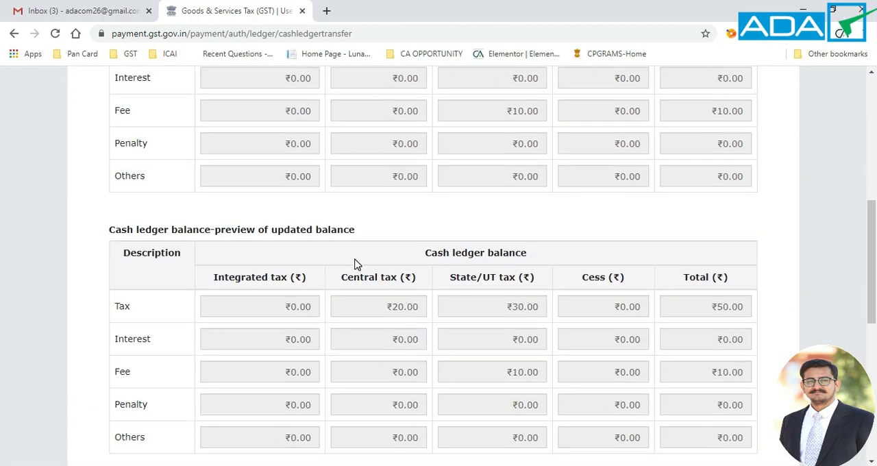
pyautogui.scroll(3, 355, 262)
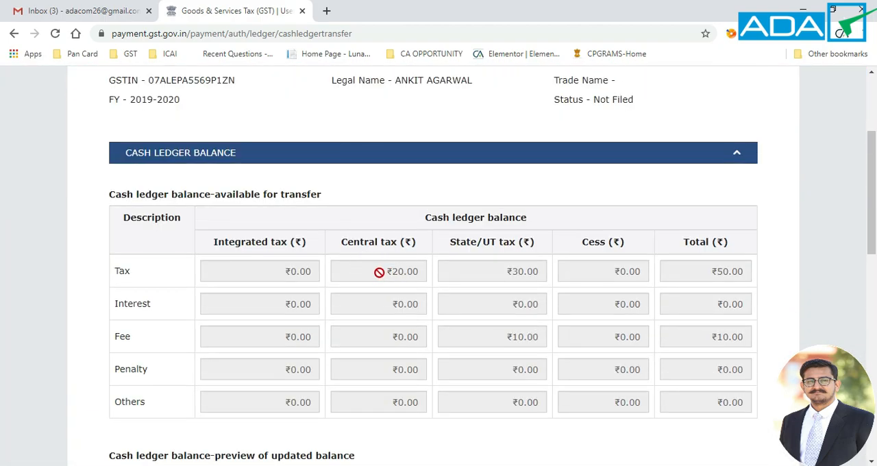
pyautogui.scroll(-10, 399, 359)
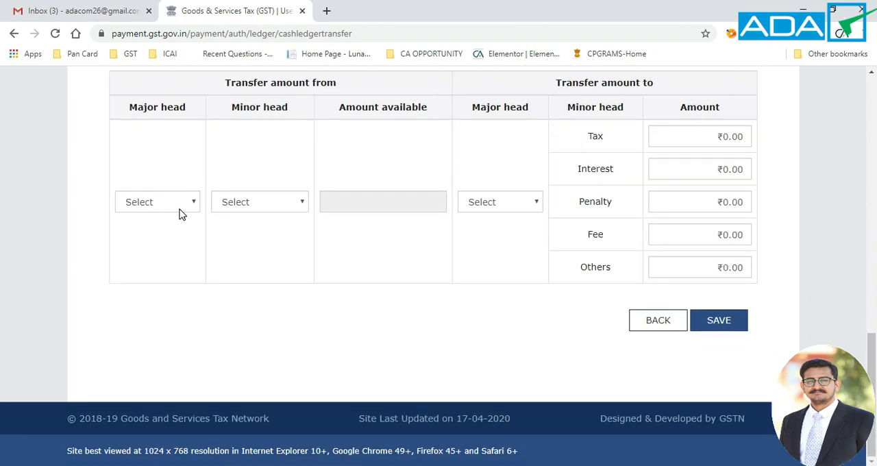
# Step: Set the transfer source to major head SGST, minor head Tax, and the destination major head to CGST
pyautogui.click(180, 203)
pyautogui.click(152, 253)
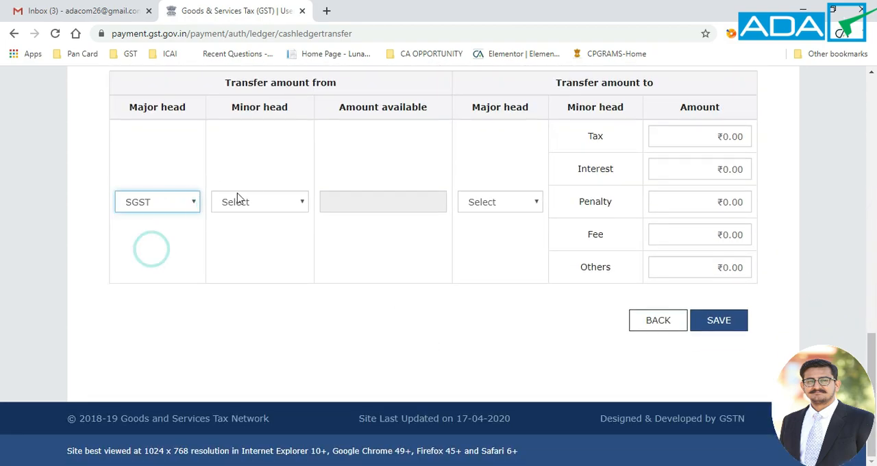
pyautogui.click(253, 204)
pyautogui.click(235, 231)
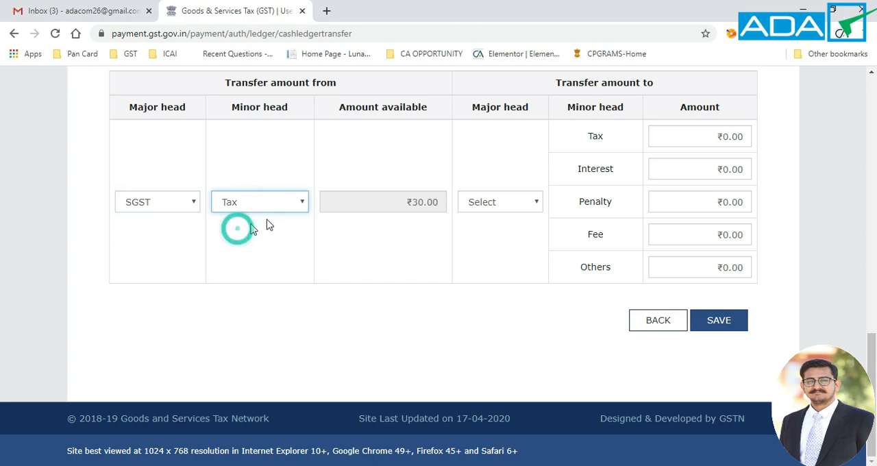
pyautogui.click(502, 202)
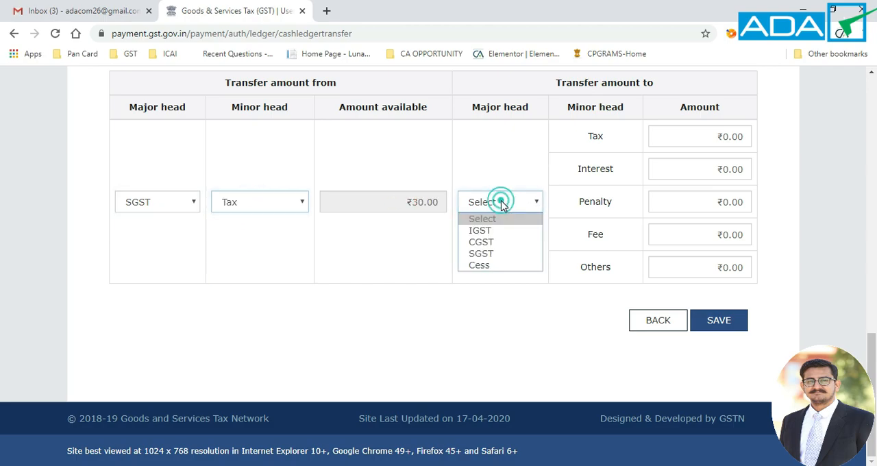
pyautogui.click(490, 243)
# Step: Enter ₹10 under the destination's Tax minor head, save the SGST Tax to CGST record and confirm it
pyautogui.click(700, 134)
pyautogui.write('10')
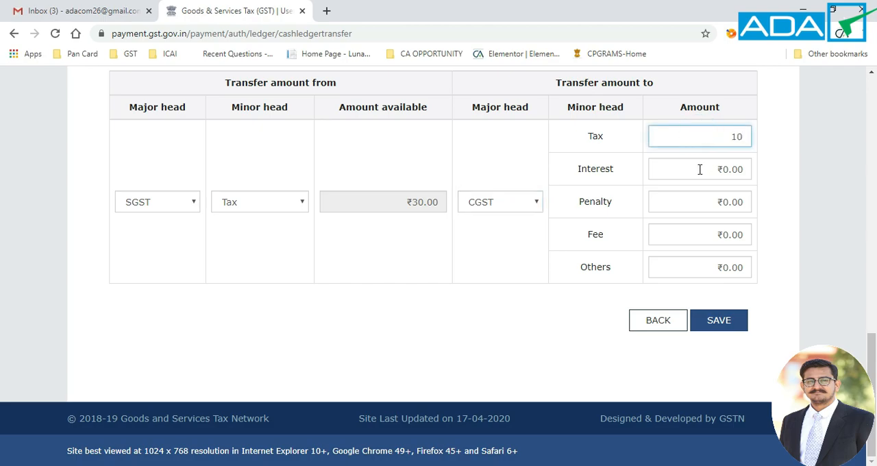
pyautogui.click(725, 325)
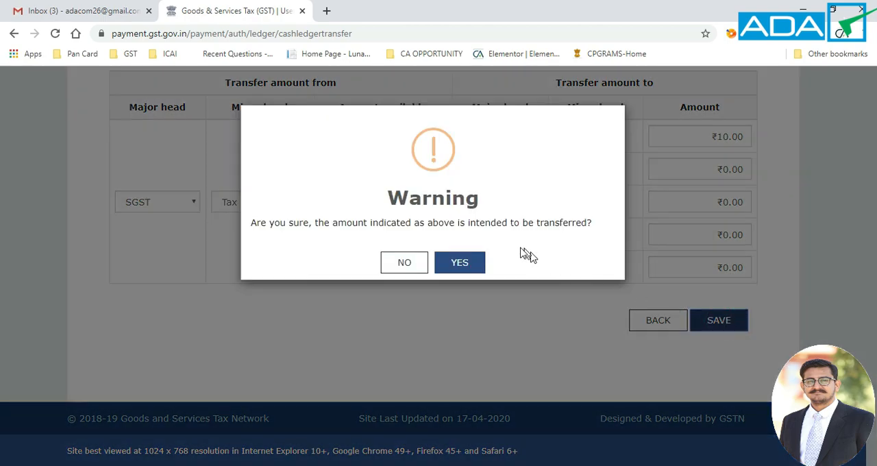
pyautogui.click(459, 263)
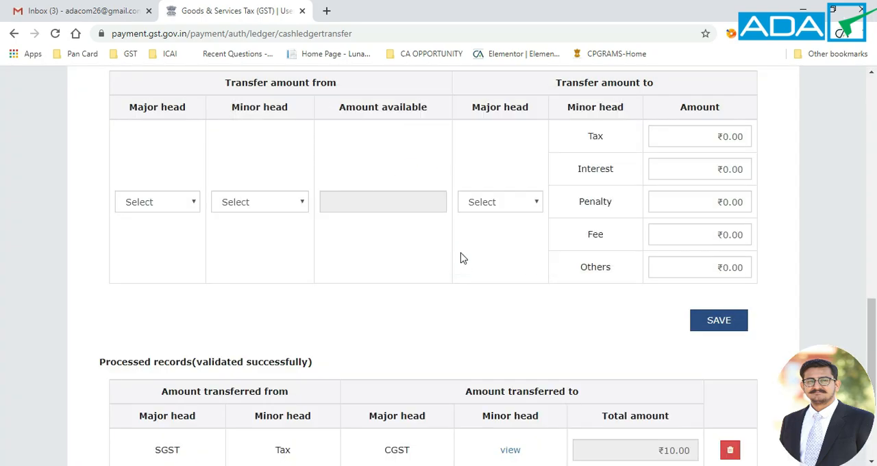
# Step: Check the processed SGST Tax to CGST record and proceed to file it
pyautogui.scroll(-1, 420, 274)
pyautogui.scroll(-3, 420, 274)
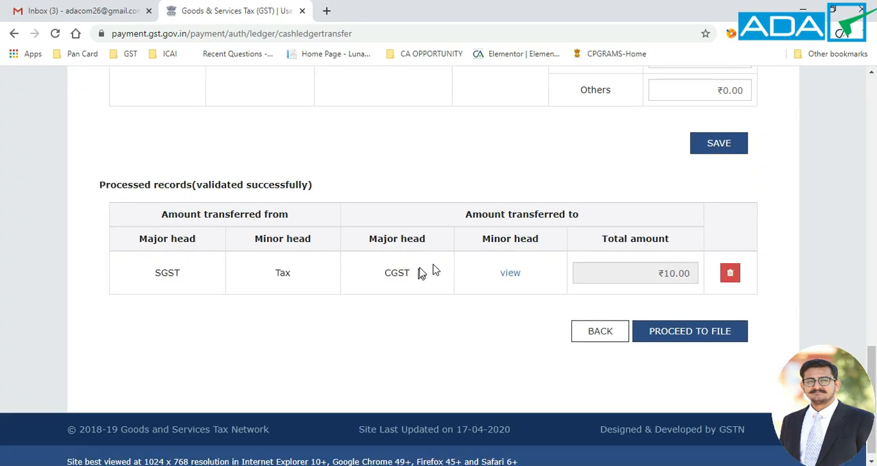
pyautogui.click(674, 330)
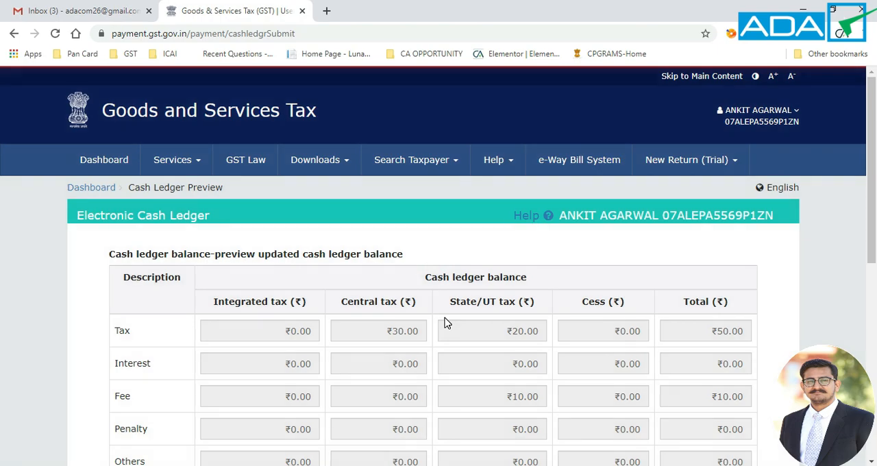
# Step: Affirm the verification declaration, select the authorised signatory, submit the GST PMT-09 and confirm the intended transfer
pyautogui.scroll(-7, 444, 317)
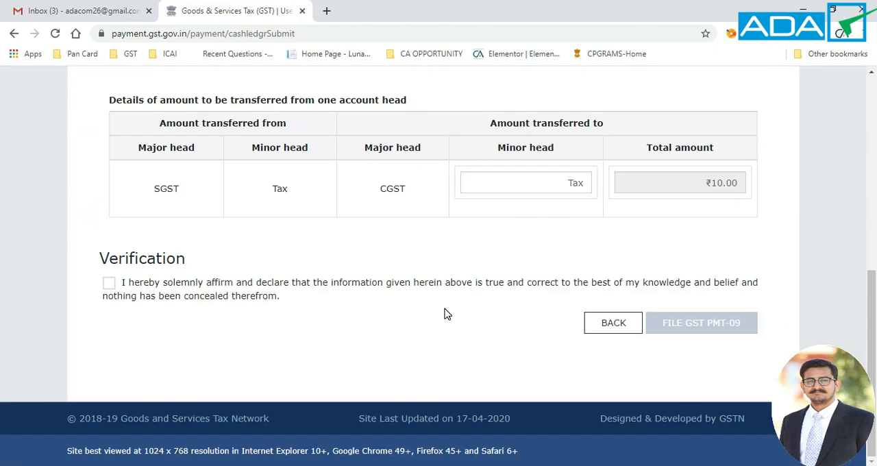
pyautogui.click(183, 291)
pyautogui.click(159, 335)
pyautogui.click(186, 361)
pyautogui.click(719, 373)
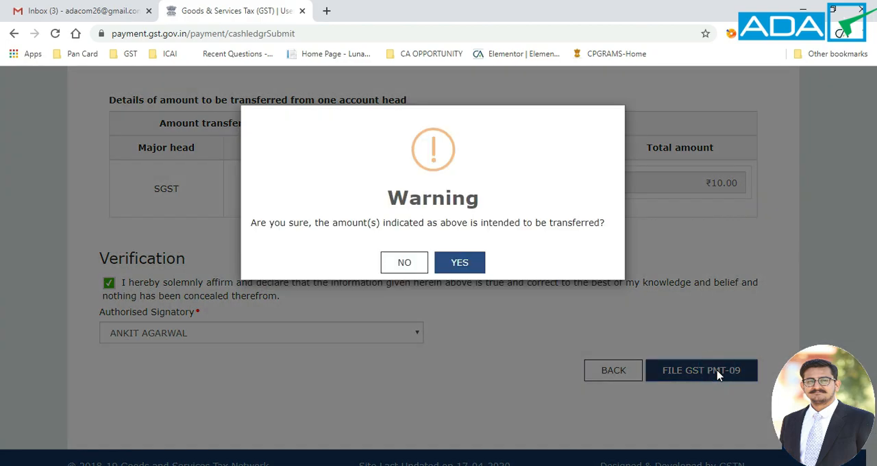
pyautogui.click(479, 265)
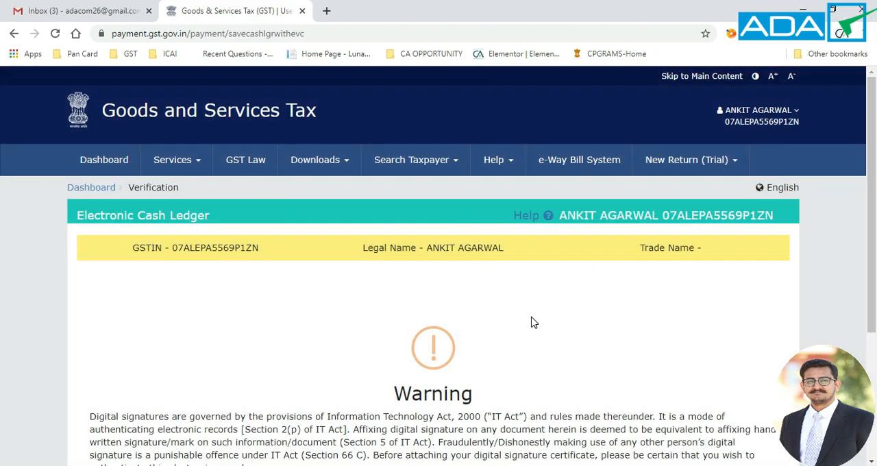
# Step: File the GST PMT-09 with EVC, verify it with the one-time password received on mobile and acknowledge the filing
pyautogui.scroll(-3, 534, 322)
pyautogui.click(626, 343)
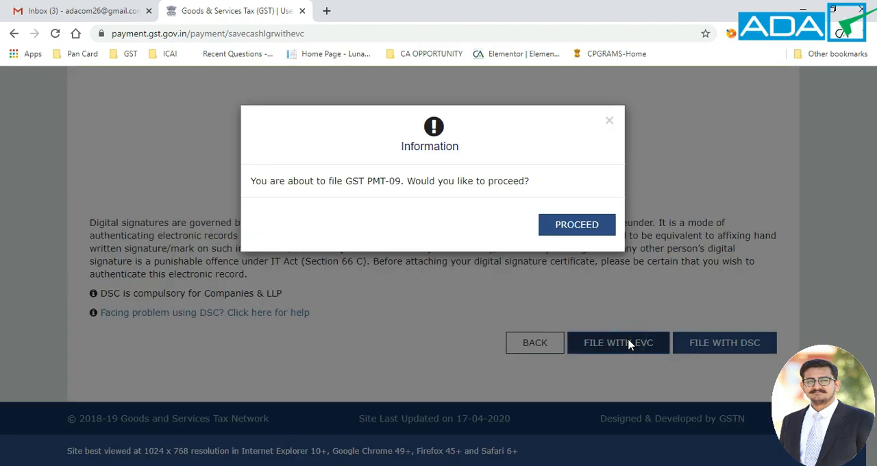
pyautogui.click(574, 224)
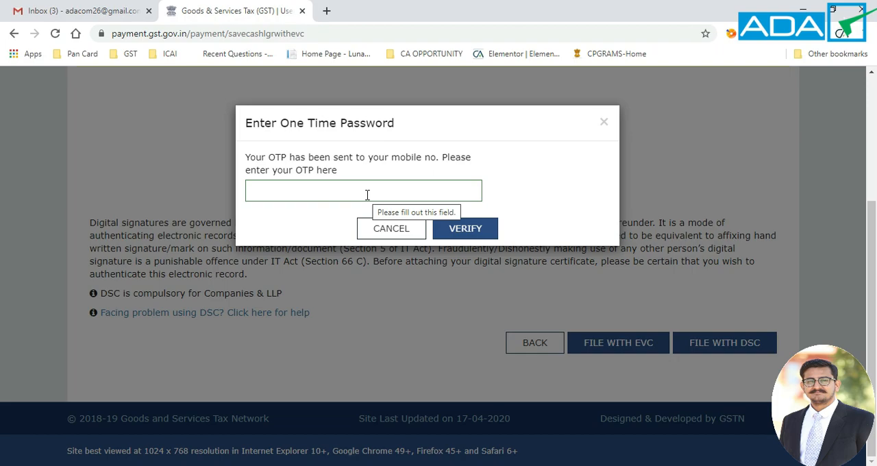
pyautogui.click(367, 194)
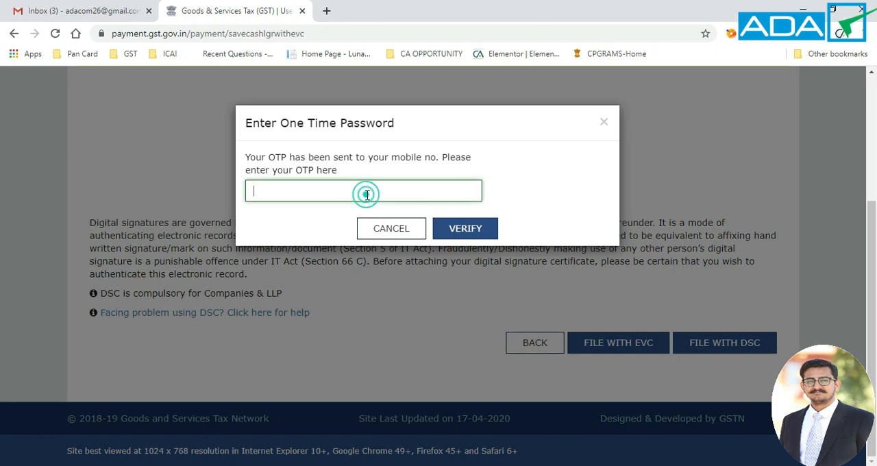
pyautogui.write('••••••')
pyautogui.click(465, 230)
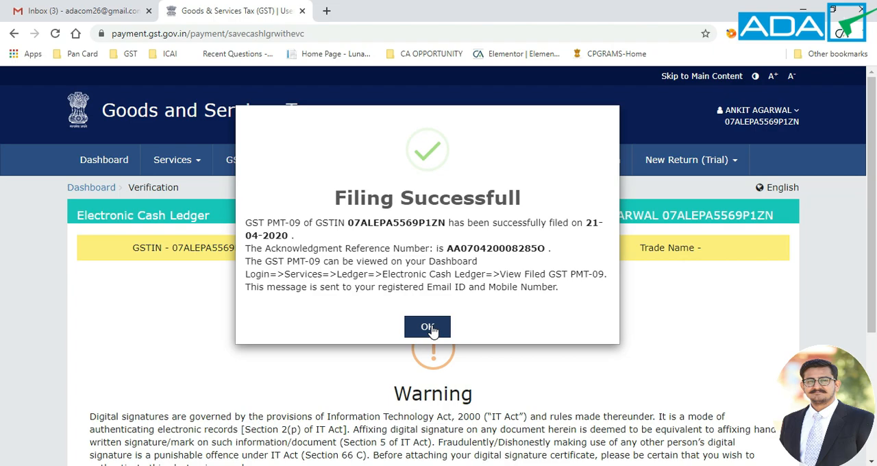
pyautogui.click(429, 330)
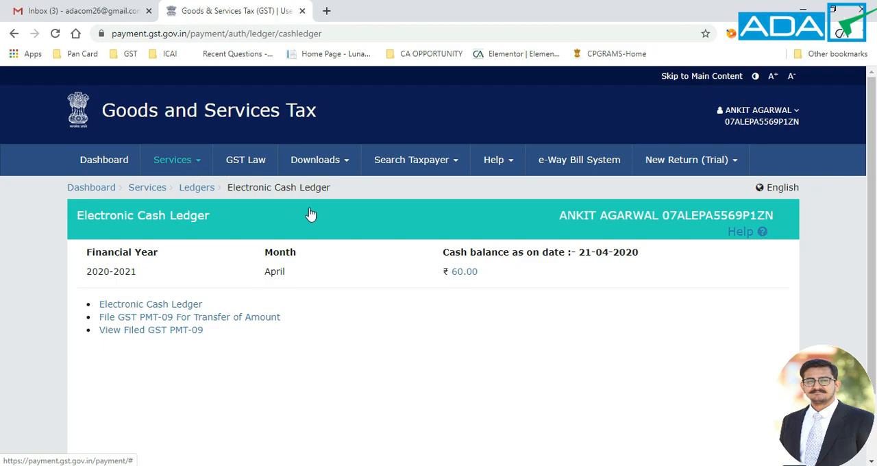
# Step: Check the head-wise breakdown of the current cash balance in the Electronic Cash Ledger and close it
pyautogui.click(458, 275)
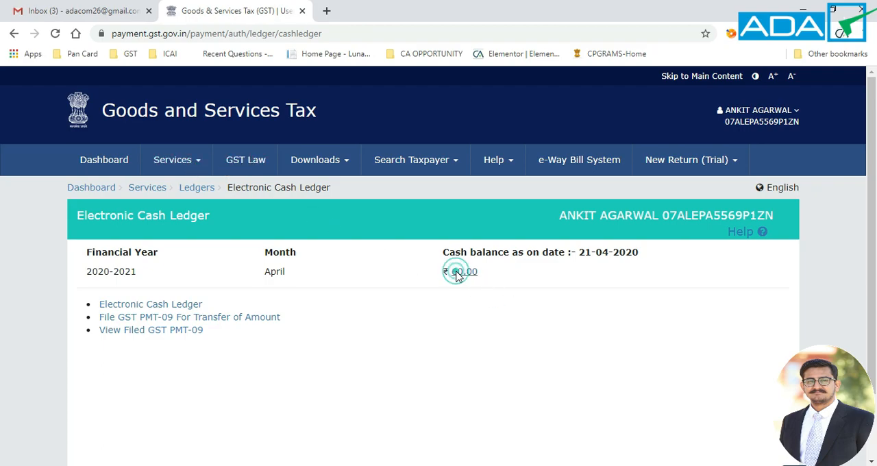
pyautogui.scroll(-2, 365, 290)
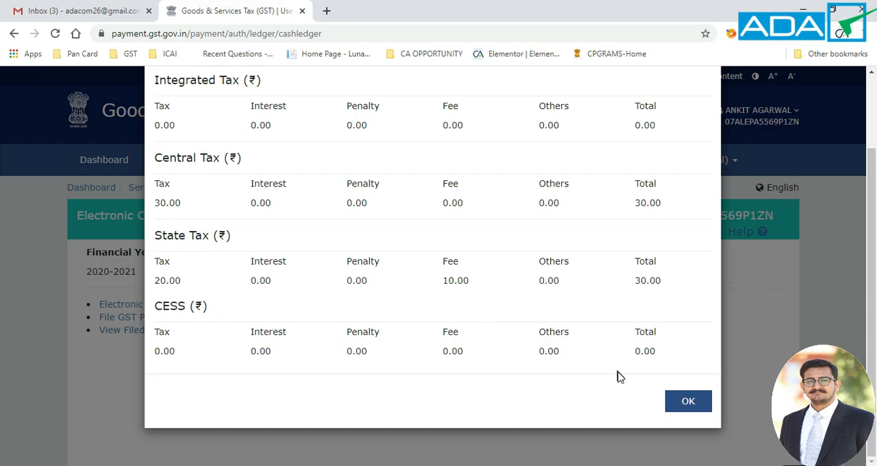
pyautogui.click(678, 404)
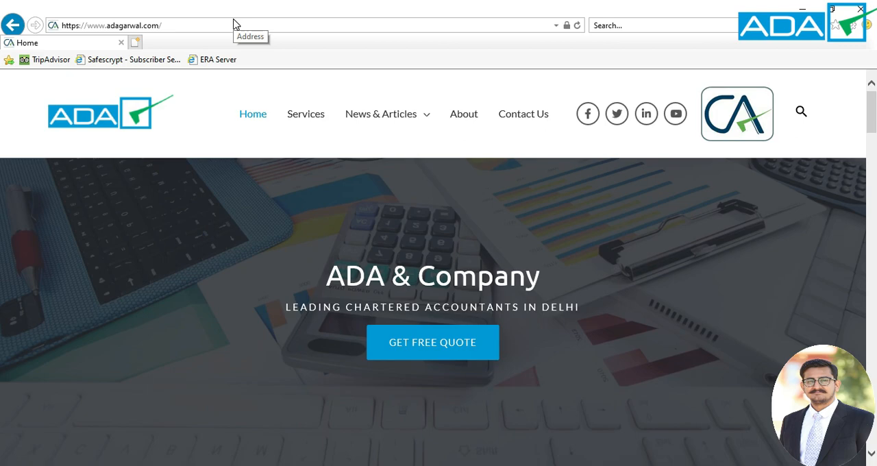
# Step: Open the Contact Us page of the ADA & Company website and view its message form
pyautogui.click(516, 116)
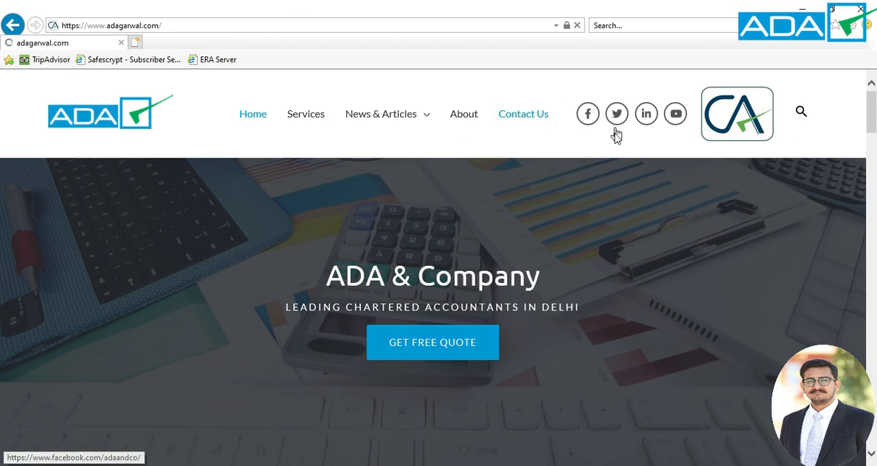
pyautogui.scroll(-3, 526, 183)
pyautogui.scroll(-5, 526, 183)
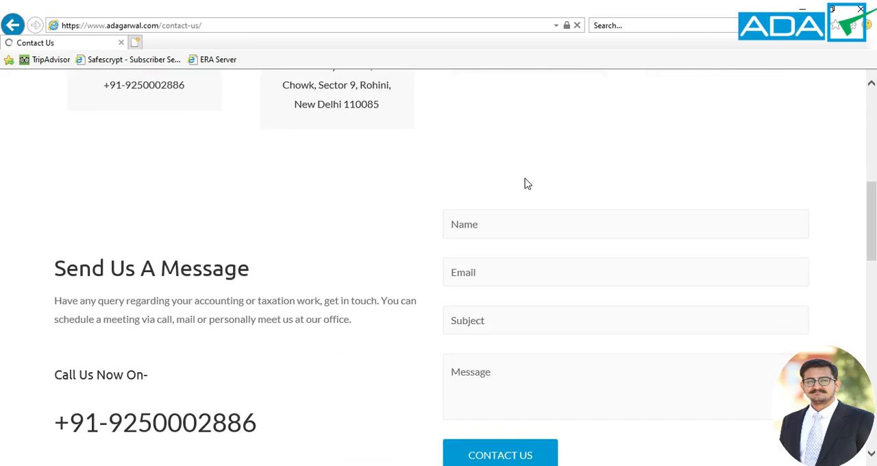
pyautogui.scroll(-2, 526, 183)
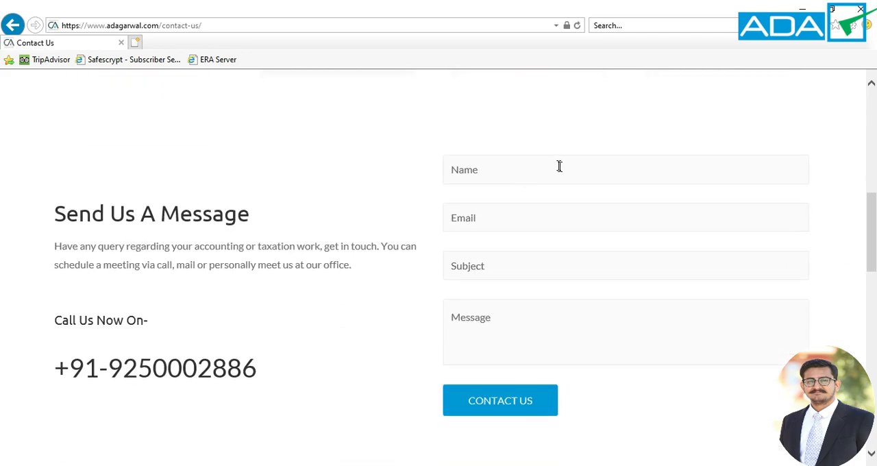